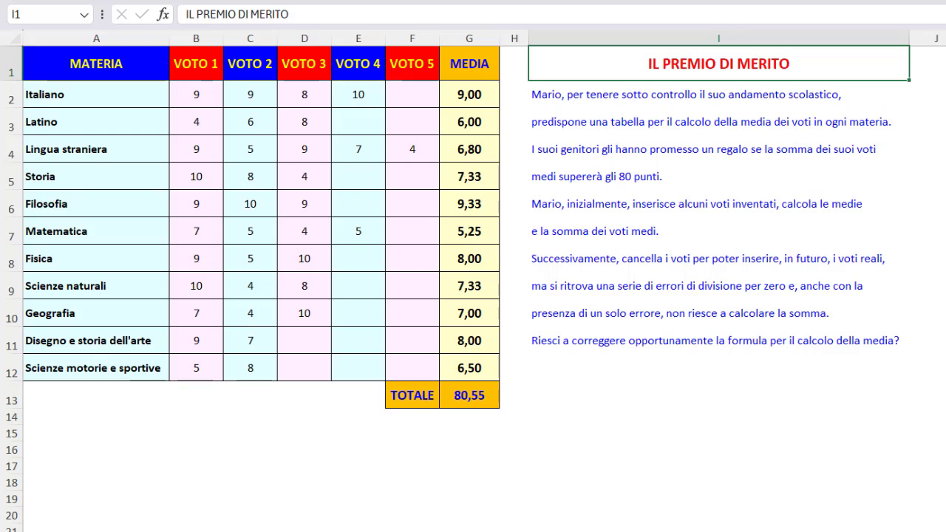
Clear all the grades in B2:F12 and undo the deletion.
left_click_drag(194, 94, 412, 353)
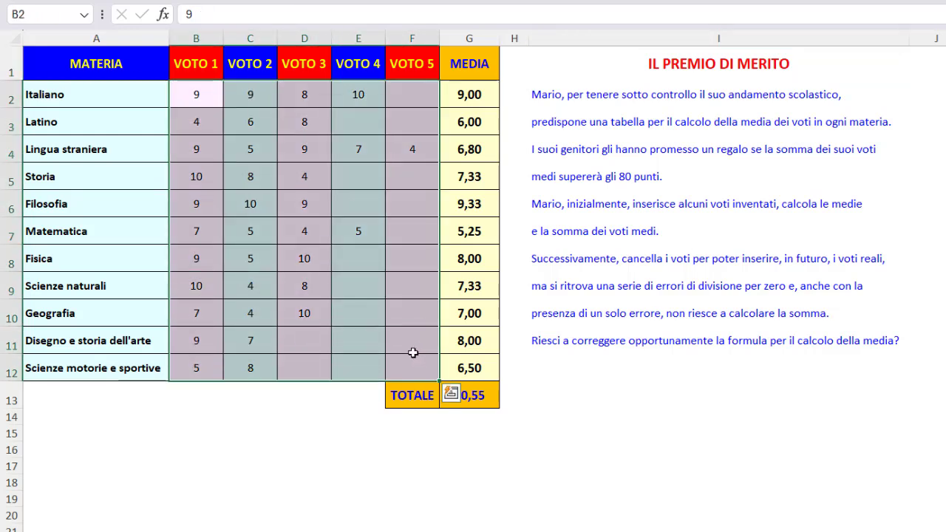
key("Delete")
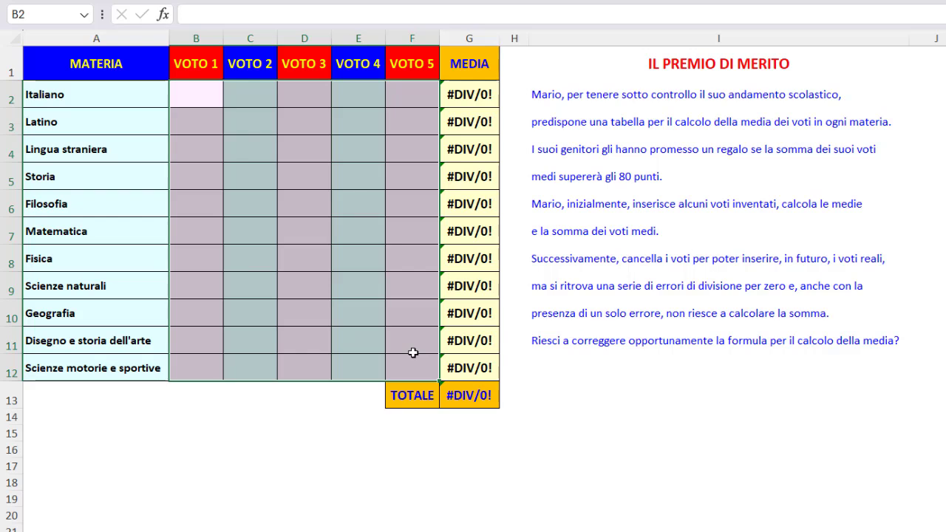
key("ctrl+z")
Copy the Fisica grades in B8:D8, clear them, and paste them back into the same cells.
left_click_drag(185, 262, 293, 266)
key("ctrl+c")
key("Delete")
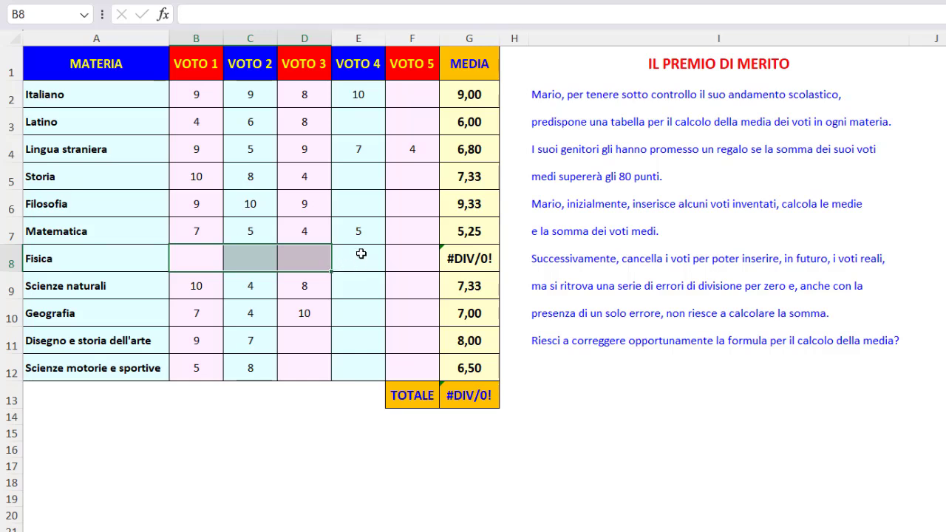
key("ctrl+v")
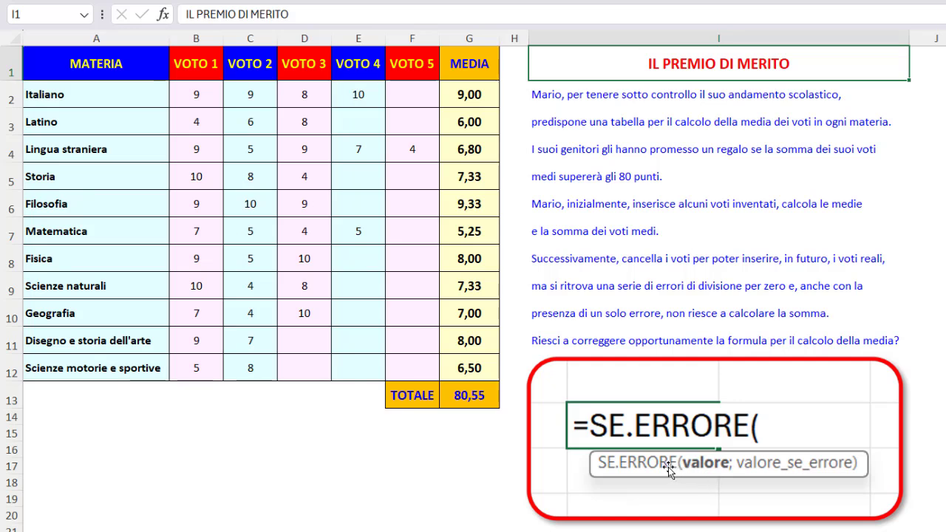
Copy the MEDIA(B2:F2) expression from the Italiano average in G2 and replace it there with an opened SE.ERRORE function.
left_click(473, 93)
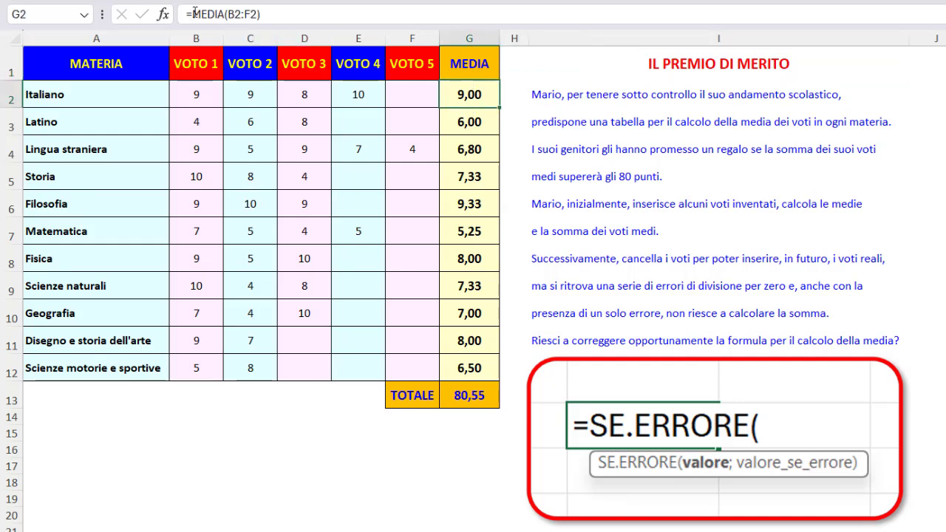
left_click_drag(194, 13, 266, 17)
key("ctrl+c")
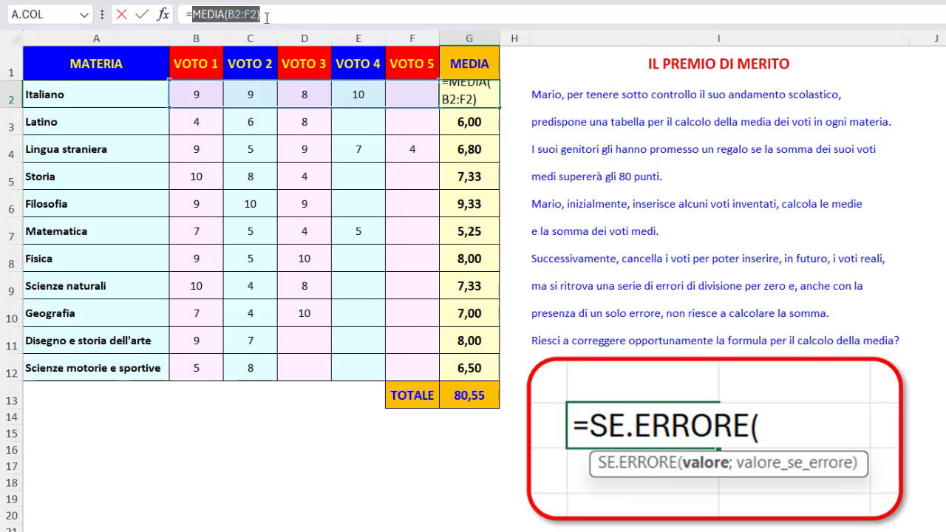
key("Delete")
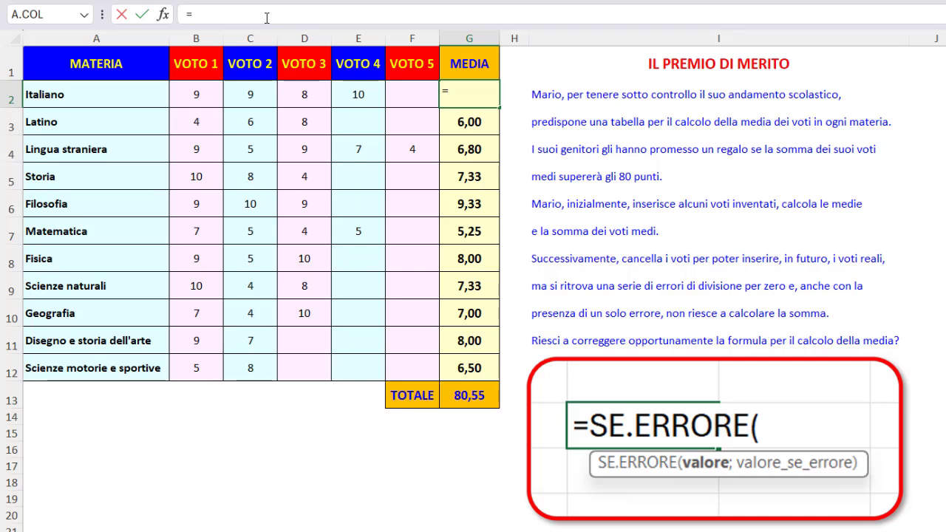
type("SE.")
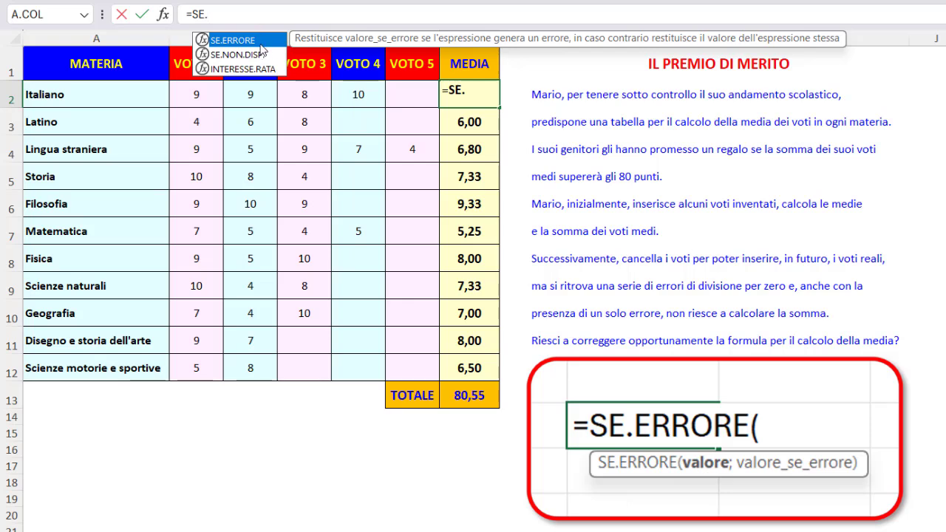
double_click(260, 43)
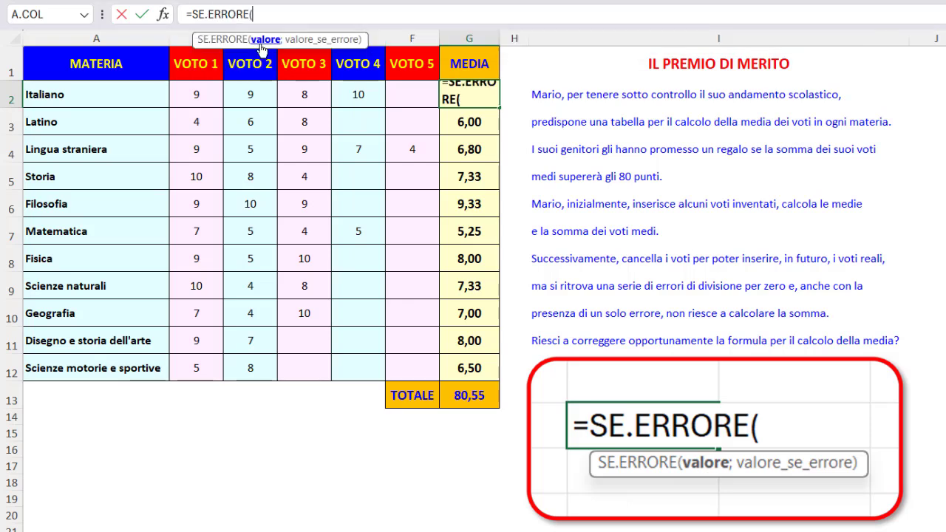
Set SE.ERRORE's Valore to the copied MEDIA(B2:F2) and Valore_se_errore to "", and fill the G2 formula down to G12.
left_click(162, 15)
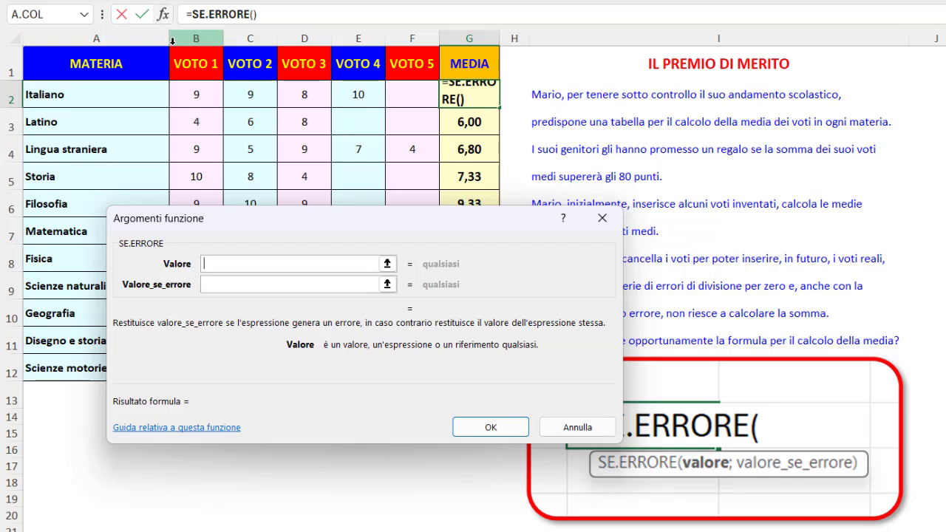
key("ctrl+v")
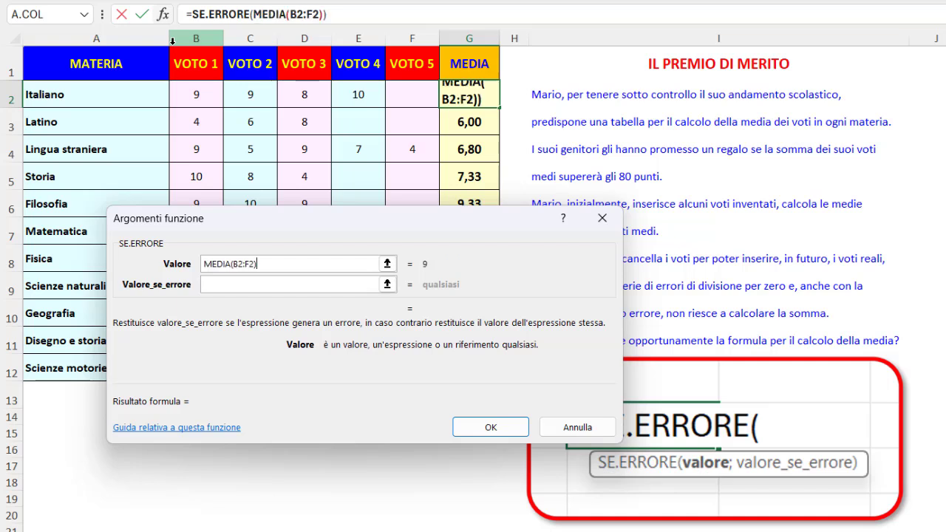
left_click(210, 286)
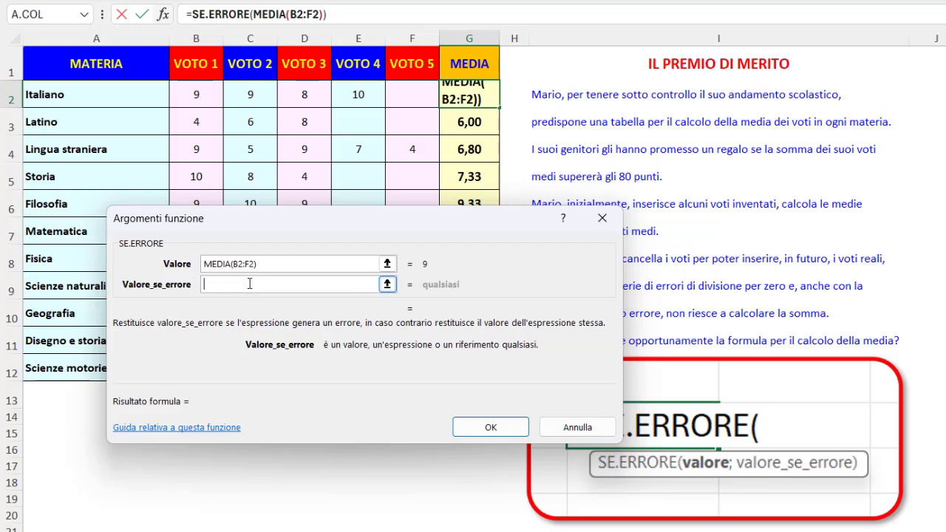
type("\"\"")
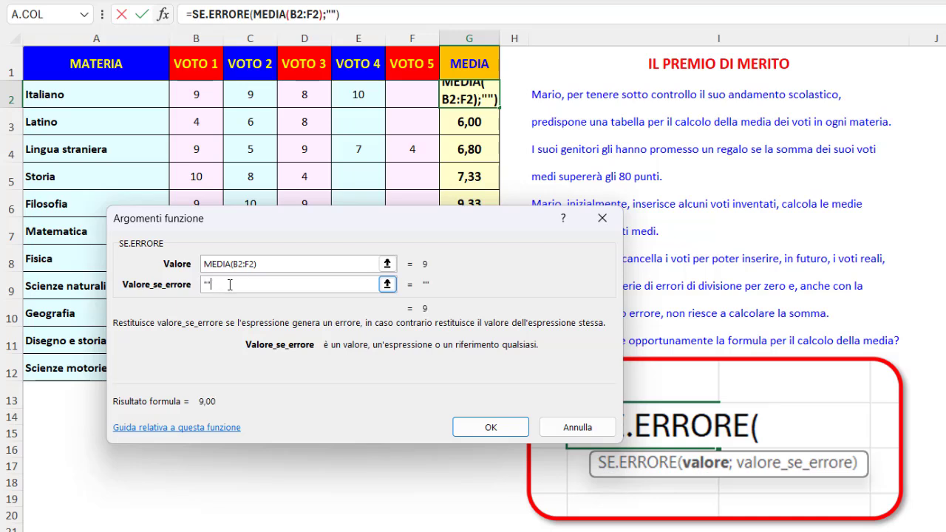
left_click(490, 426)
left_click_drag(498, 106, 487, 371)
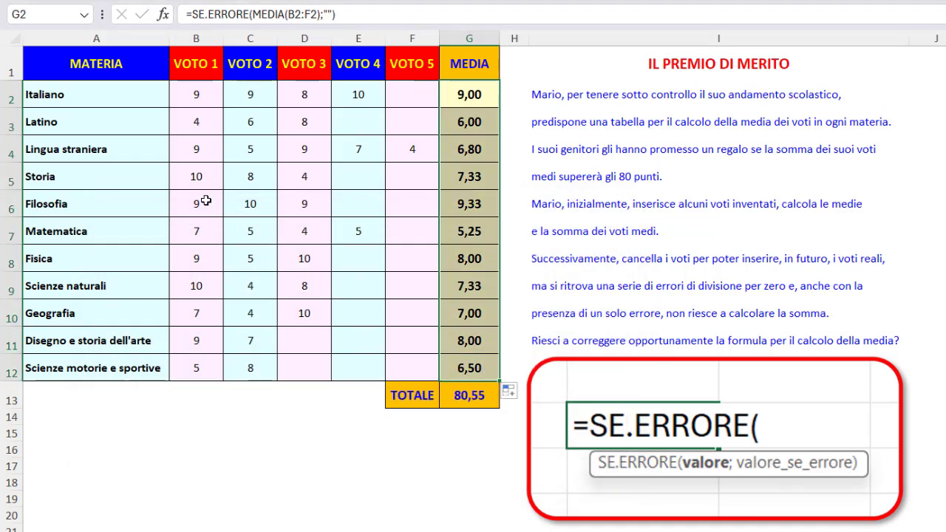
Clear the Filosofia and Matematica grades in B6:E7 and check the formulas in G6, G7 and the total in G13.
left_click_drag(205, 200, 384, 235)
key("Delete")
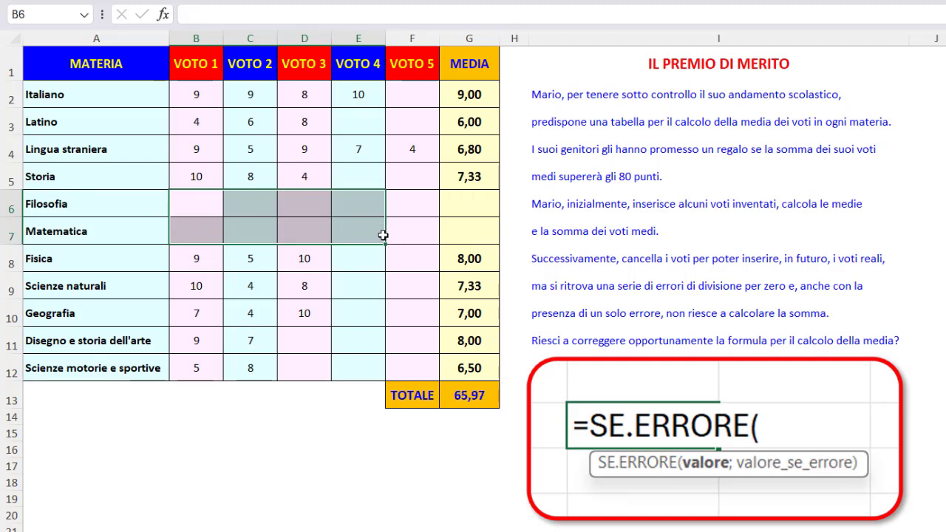
left_click(460, 205)
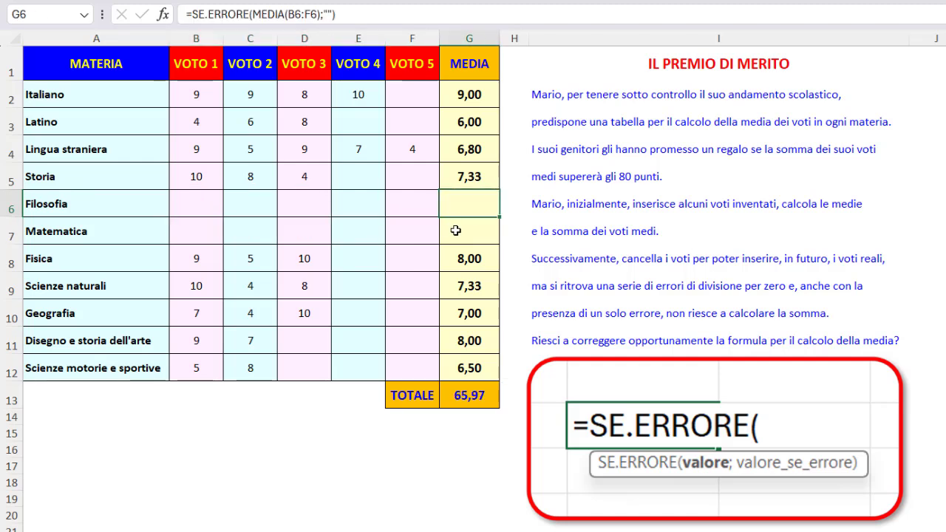
left_click(454, 229)
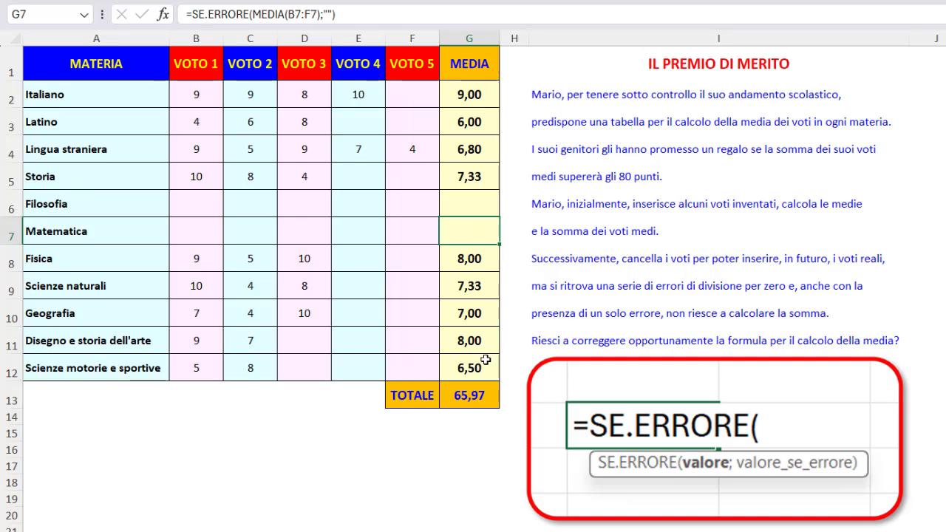
left_click(484, 393)
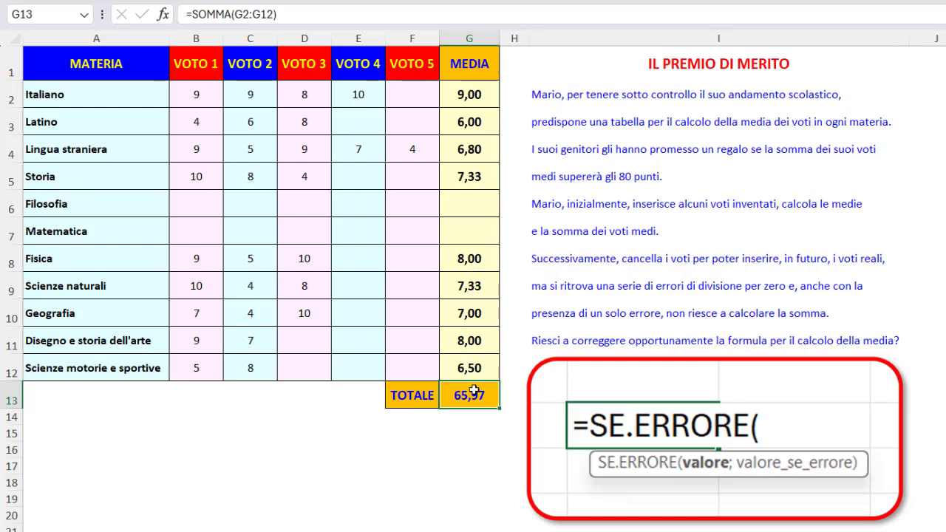
left_click(473, 230)
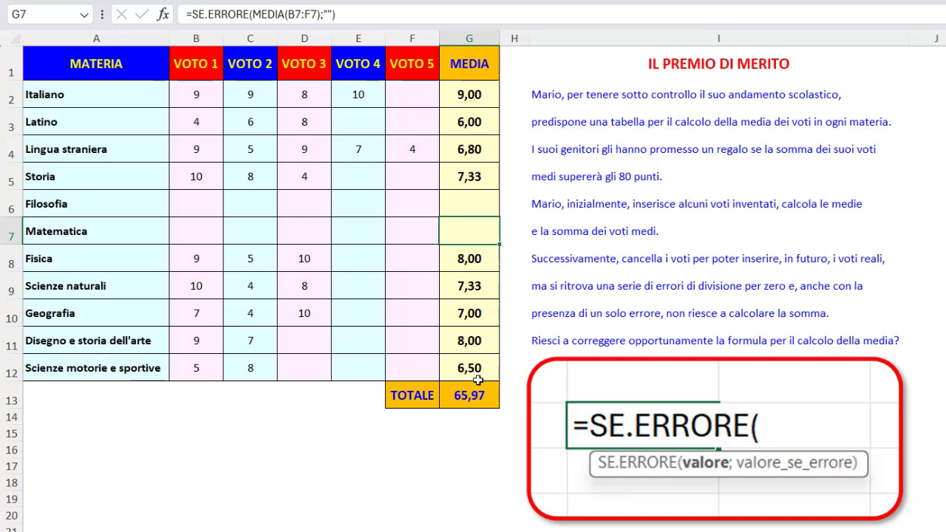
left_click(491, 400)
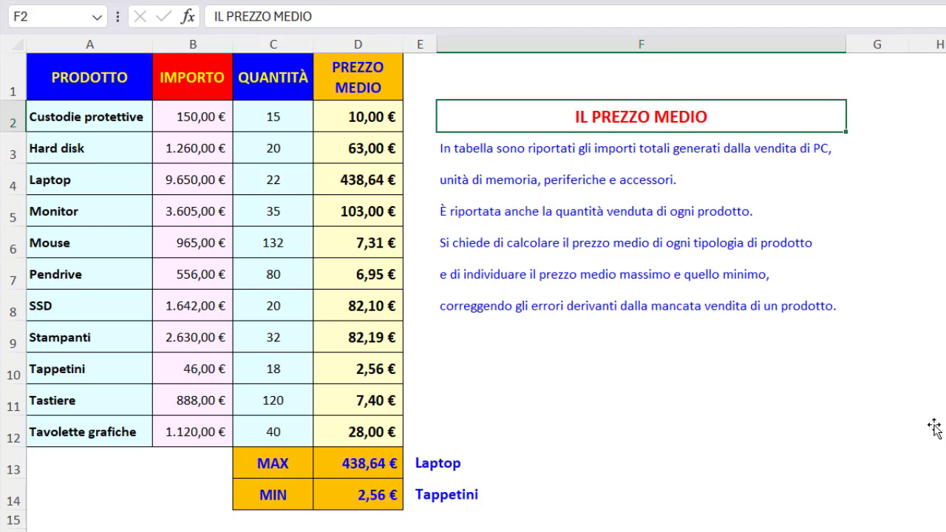
In the average price table, check D2's formula and its source cells, and set the Mouse amount and quantity in B6:C6 to 0.
left_click(375, 119)
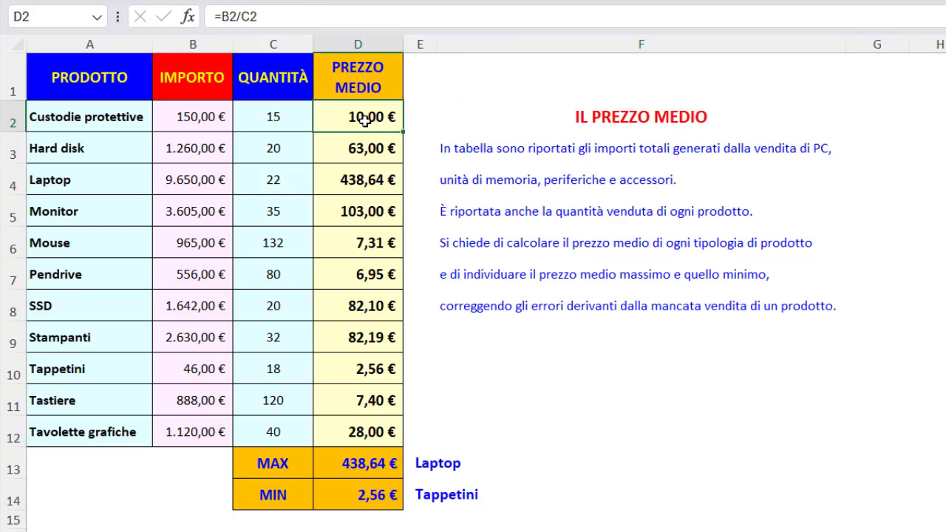
left_click(202, 119)
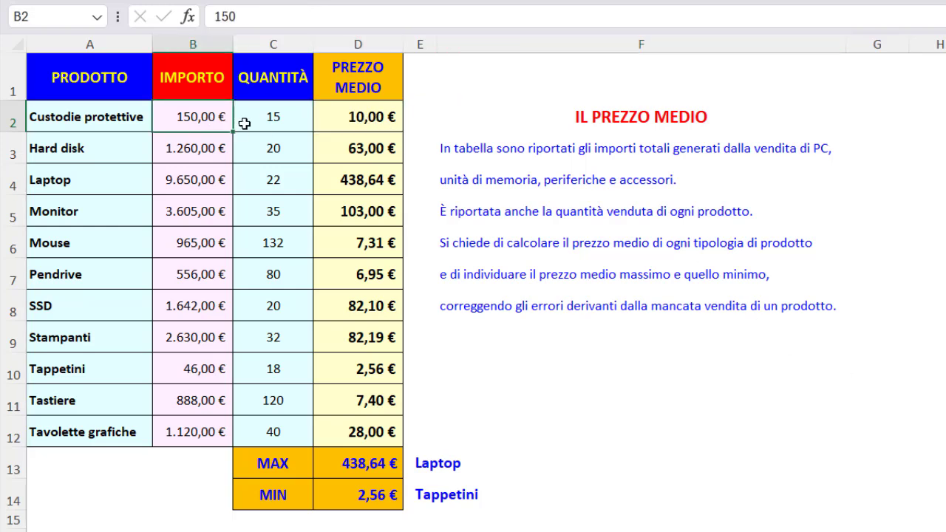
left_click(276, 124)
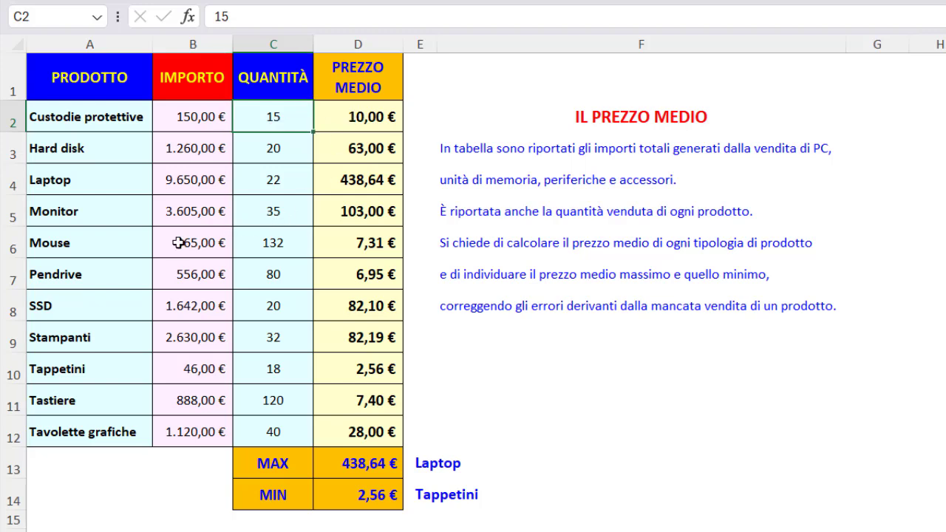
left_click_drag(178, 243, 268, 242)
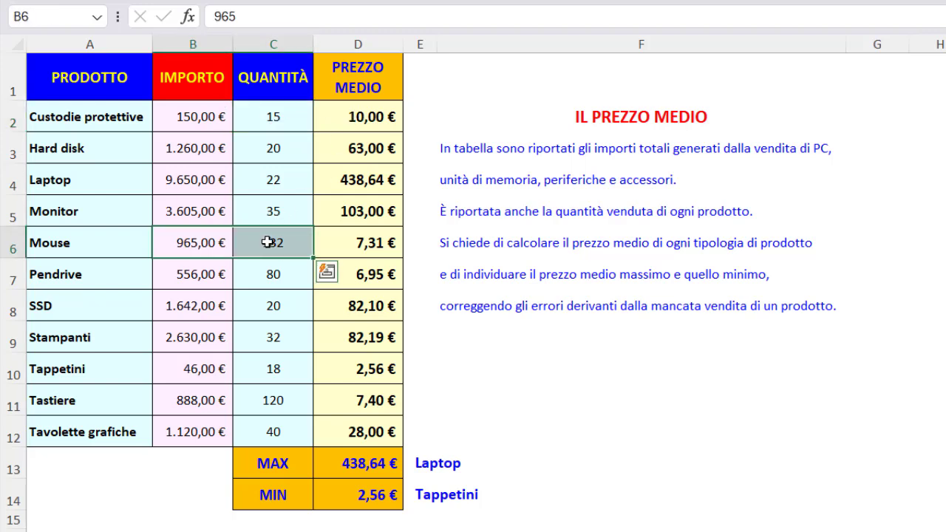
type("0")
key("ctrl+Return")
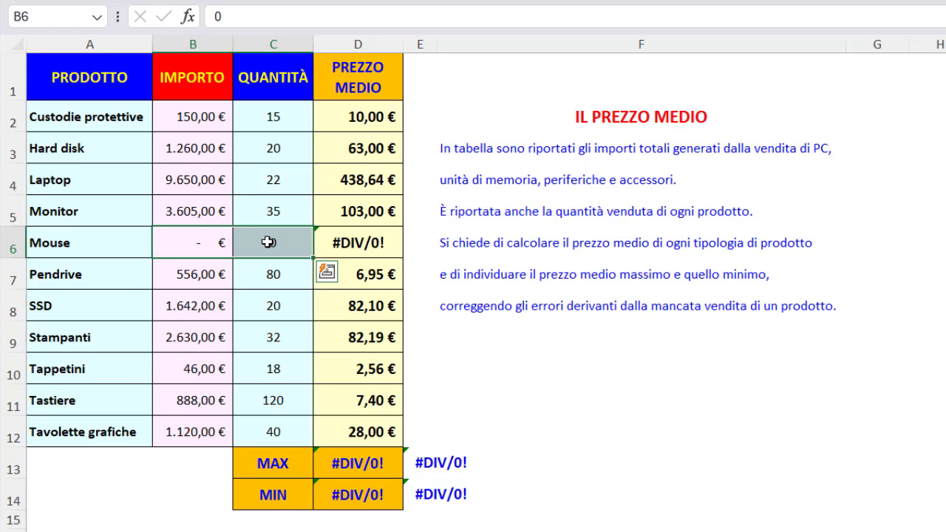
Examine the Mouse average price formula in D6, its quantity in C6, and the MAX and MIN formulas in D13 and D14.
left_click(398, 240)
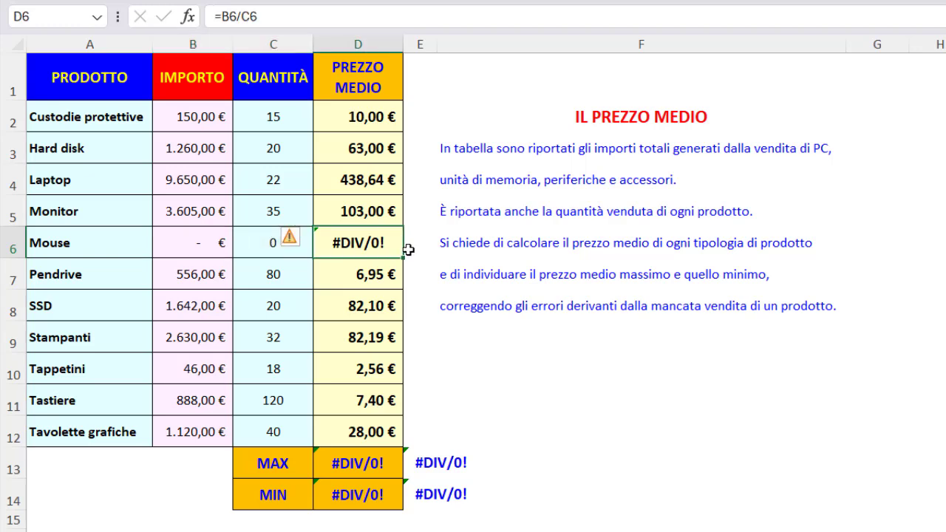
left_click(255, 244)
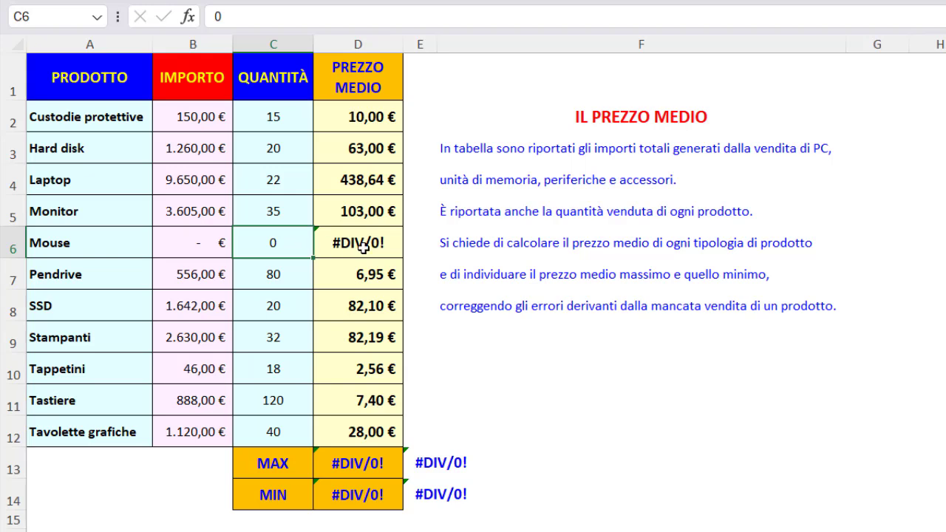
left_click(385, 244)
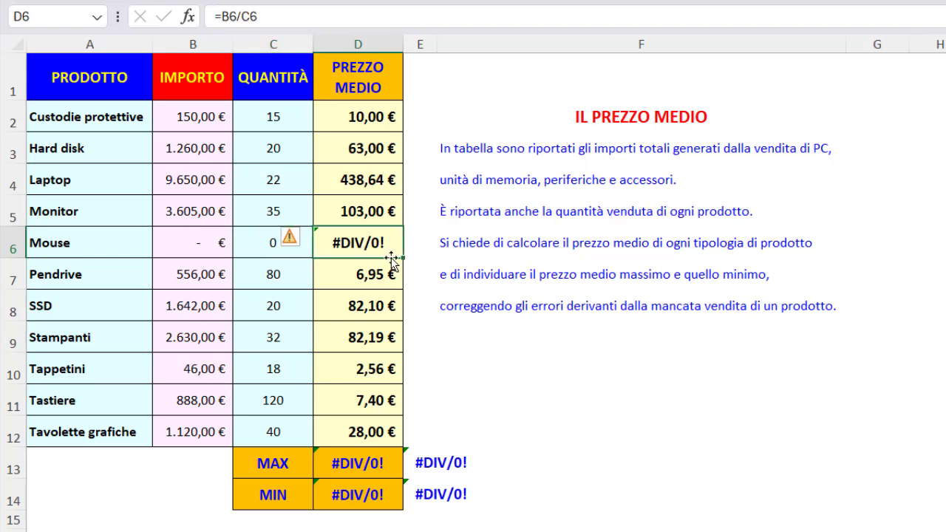
left_click(387, 462)
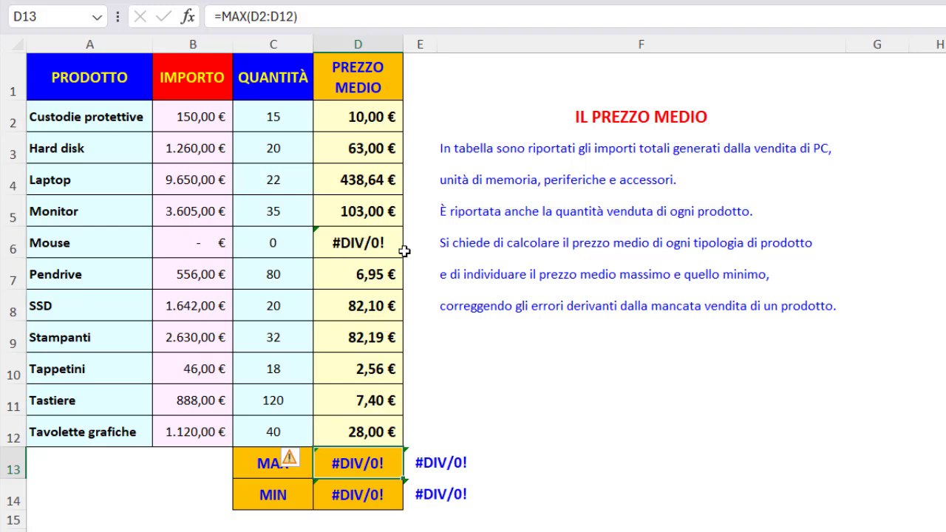
left_click(393, 494)
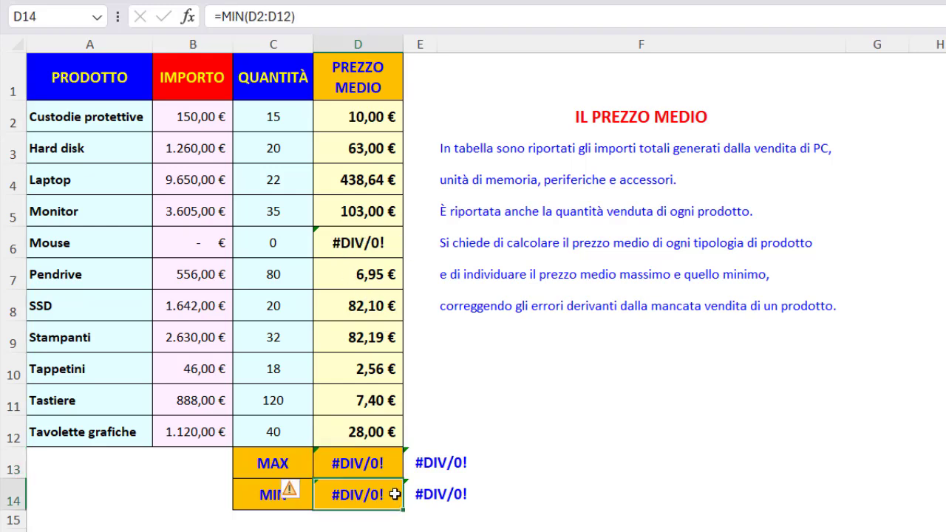
left_click(395, 464)
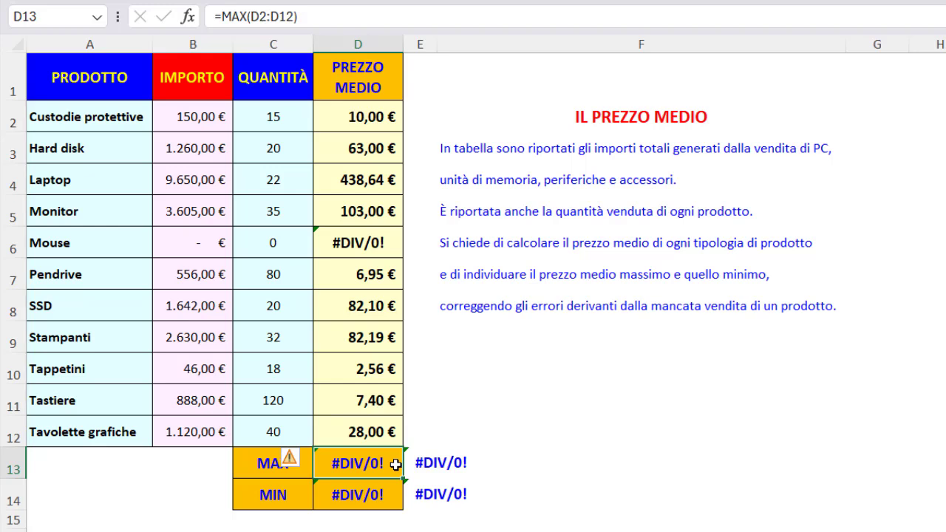
left_click(254, 465)
left_click(260, 496)
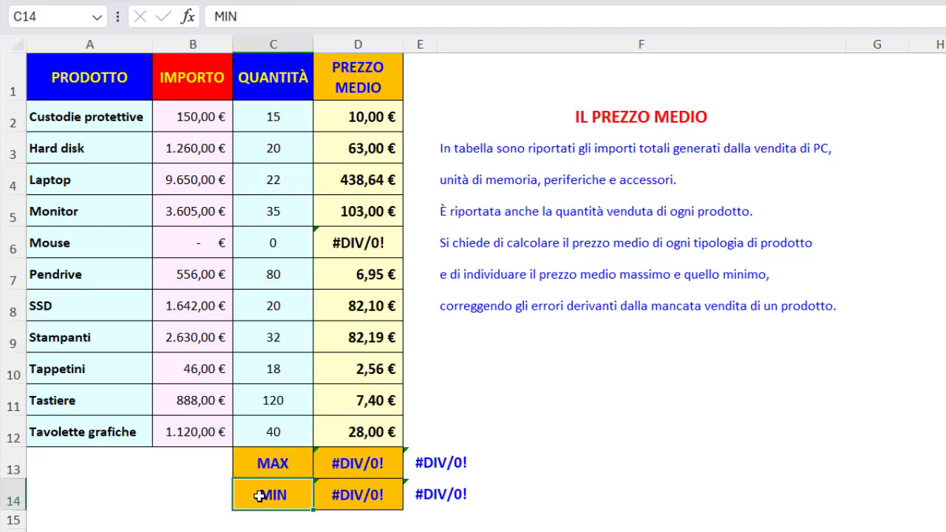
Wrap D2's B2/C2 in SE.ERRORE with "" as the error value, and fill the formula down to D12.
left_click(355, 116)
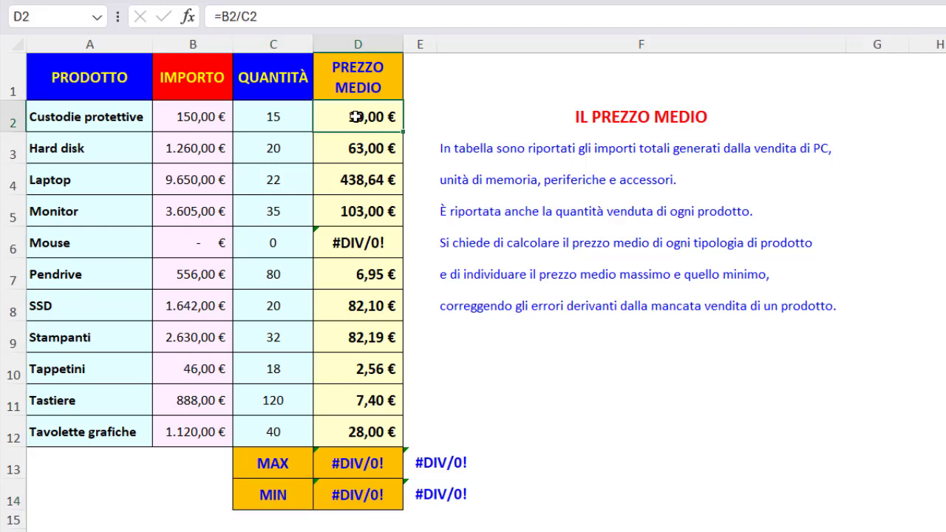
left_click(221, 16)
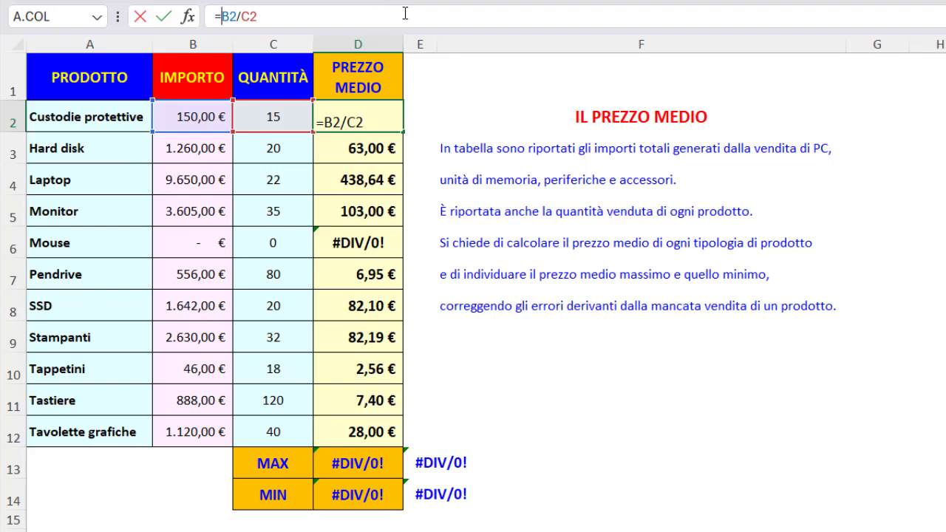
type("SE.")
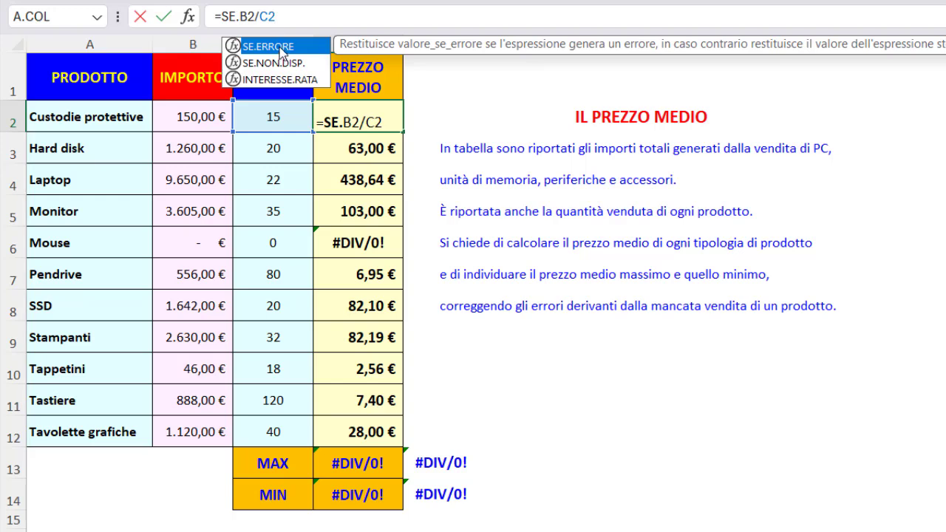
double_click(281, 52)
left_click(332, 16)
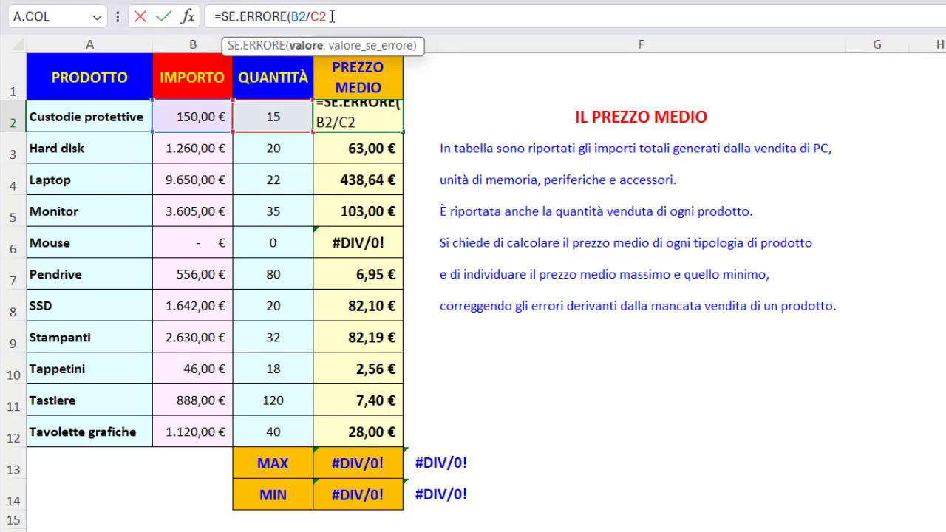
type(";")
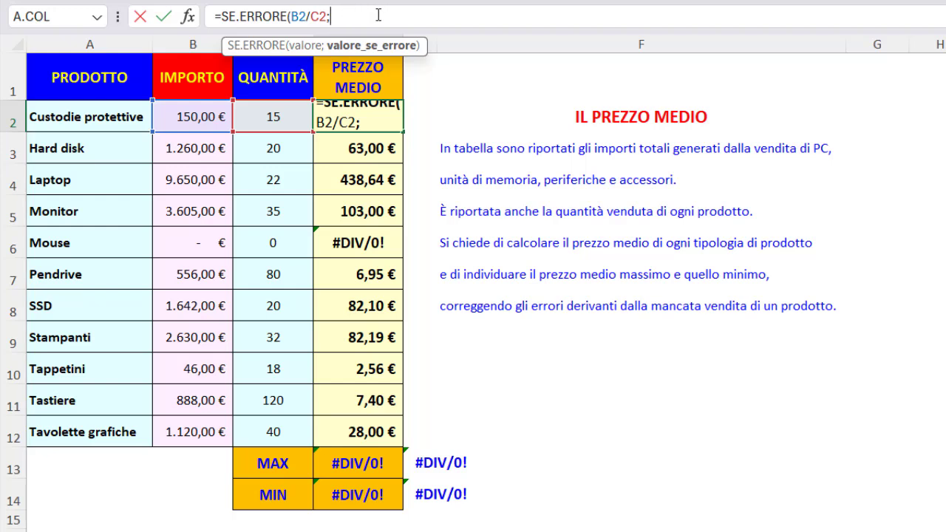
type("\"\")")
key("Return")
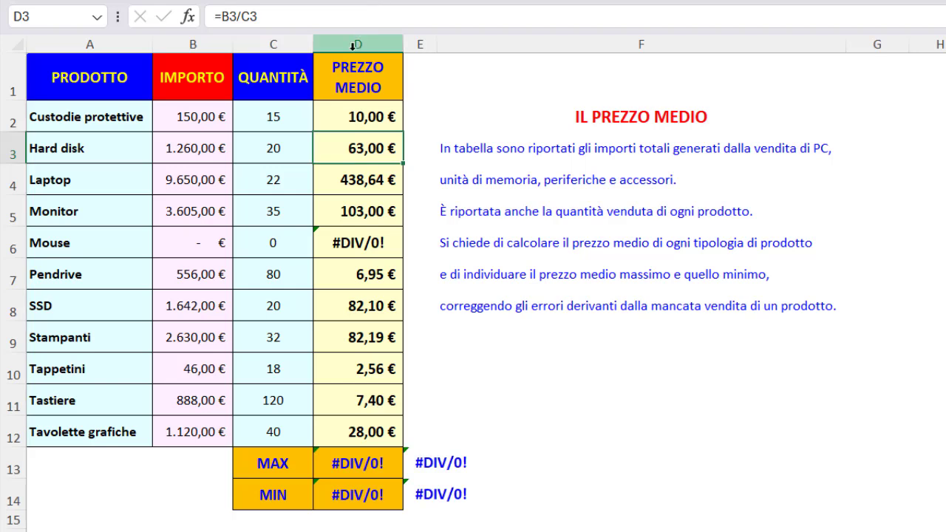
left_click(381, 119)
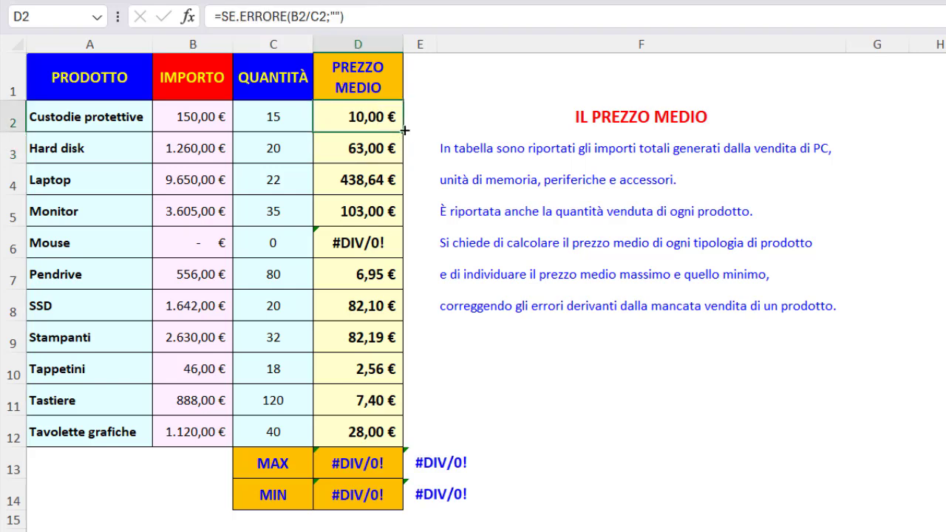
left_click_drag(402, 132, 377, 448)
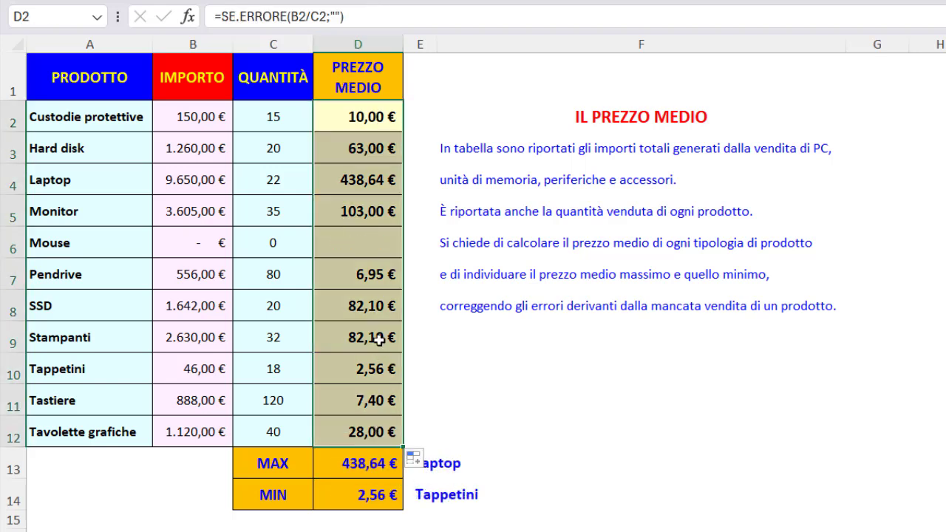
Check the Mouse average price in D6, the maximum and minimum in D13:D14, and E13's CERCA.X formula against the Laptop row.
left_click(362, 244)
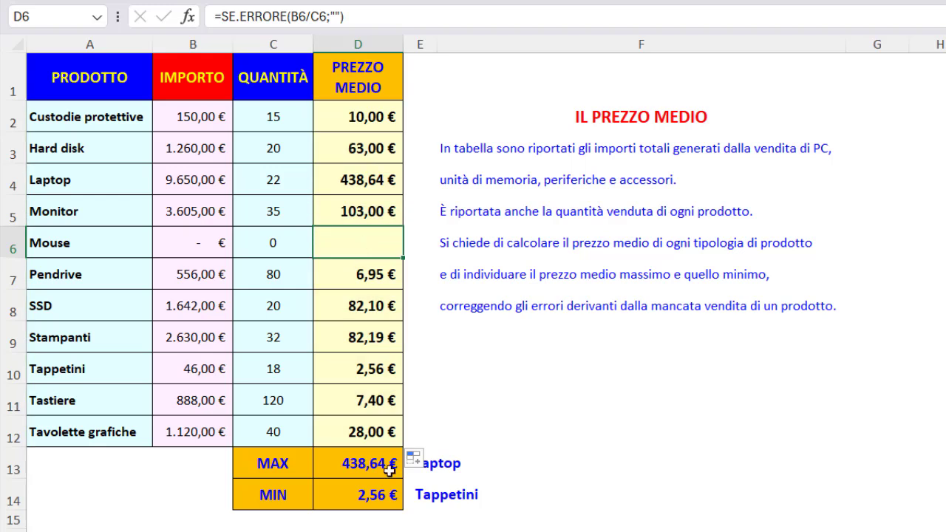
left_click(361, 465)
left_click(363, 494)
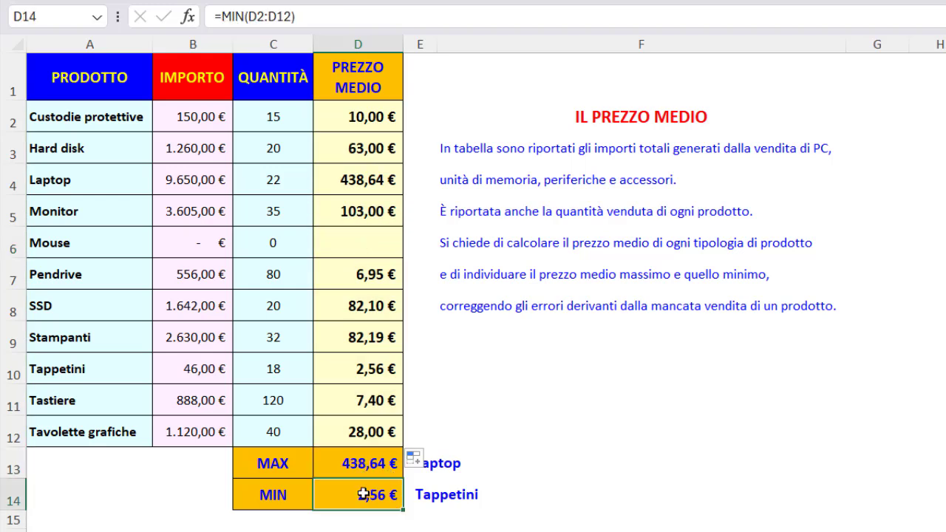
left_click(456, 464)
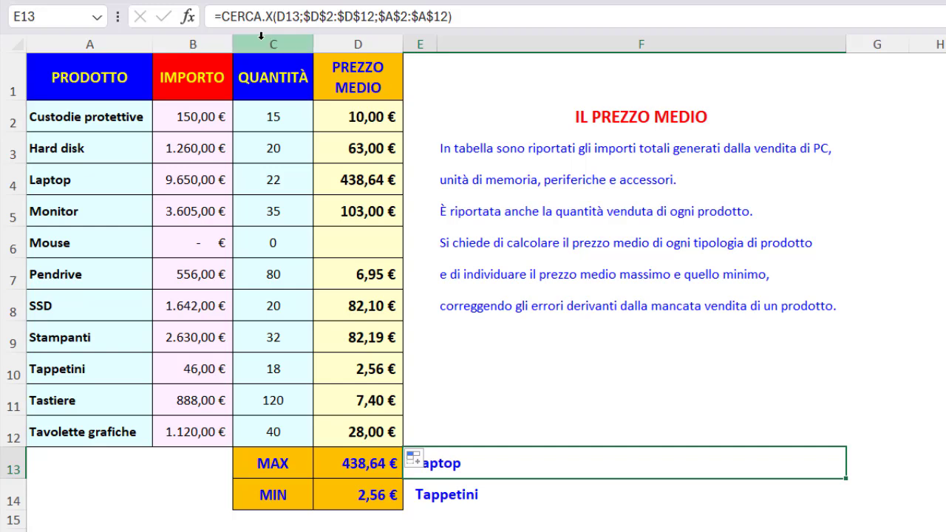
left_click(354, 175)
left_click(91, 180)
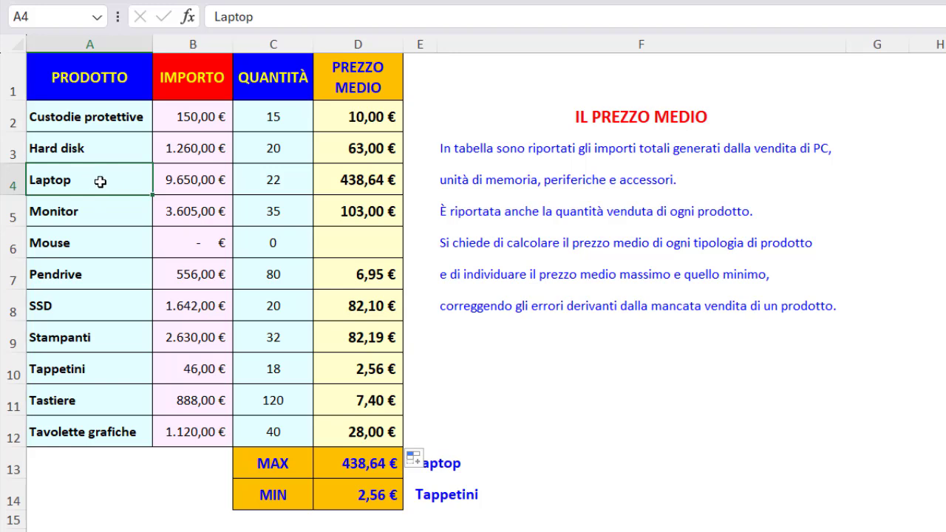
left_click(491, 110)
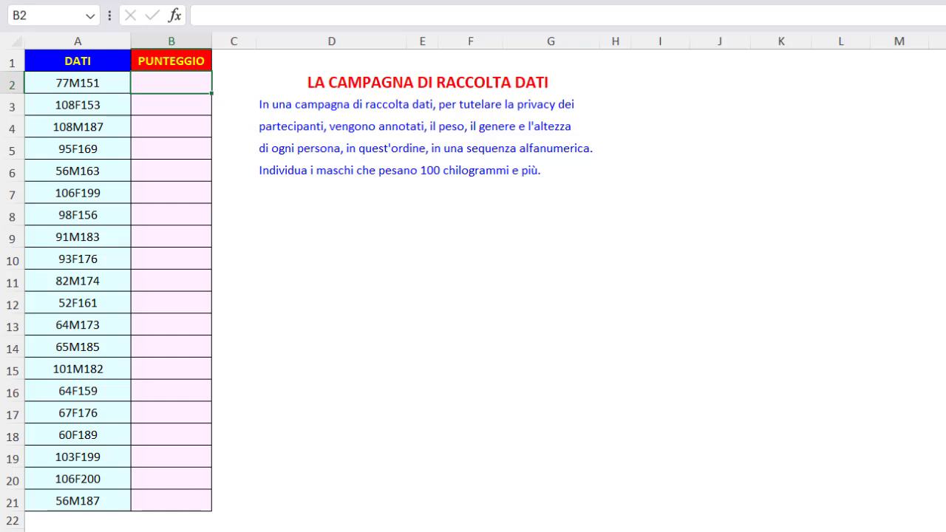
In the data collection table, enter =RICERCA("M";A2:A21;4) in B2 and check the results in B4, B15 and B3.
left_click(103, 86)
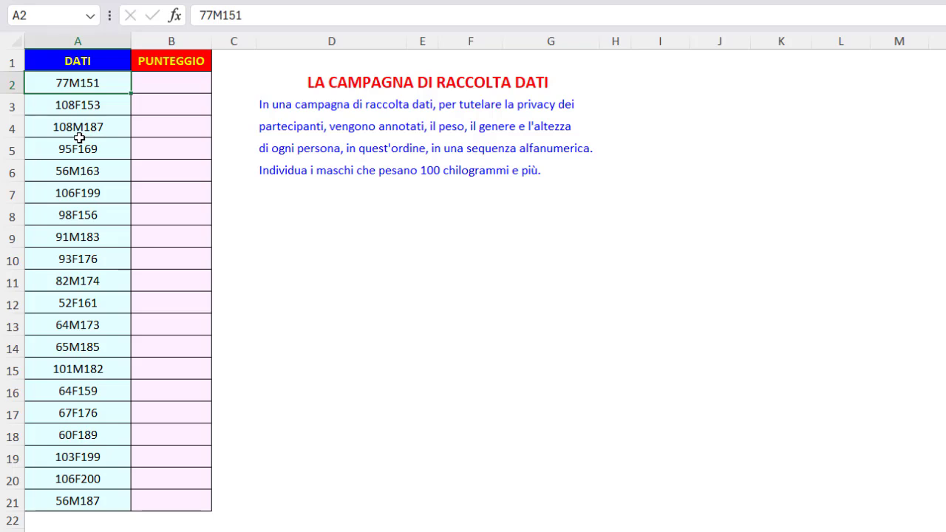
left_click(170, 86)
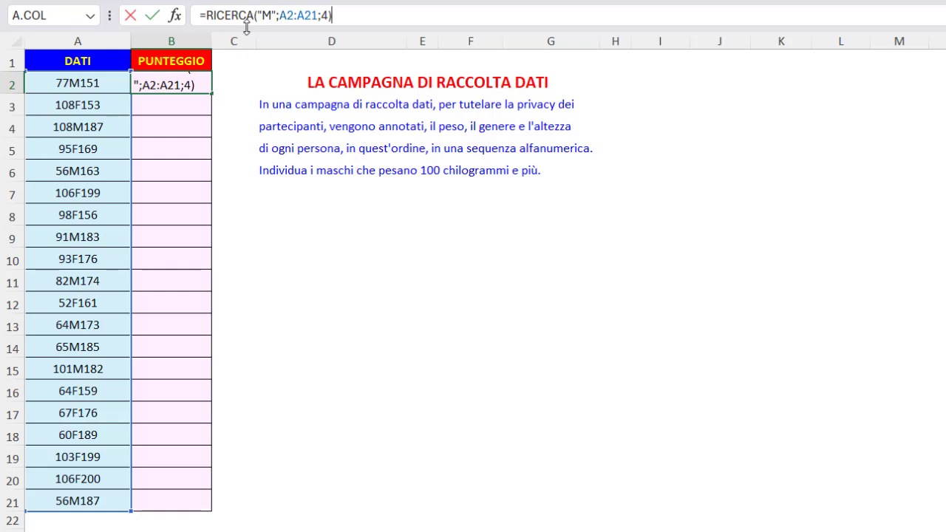
left_click(260, 14)
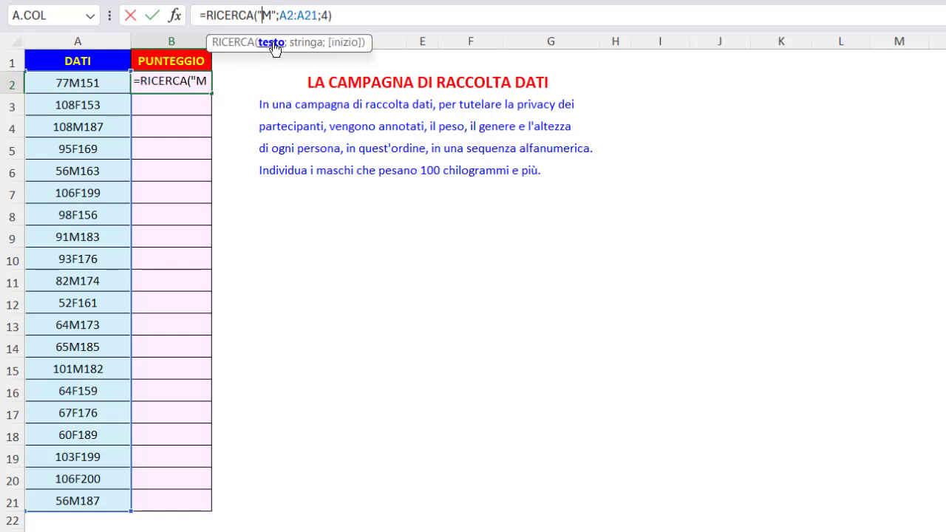
left_click(272, 45)
left_click(306, 44)
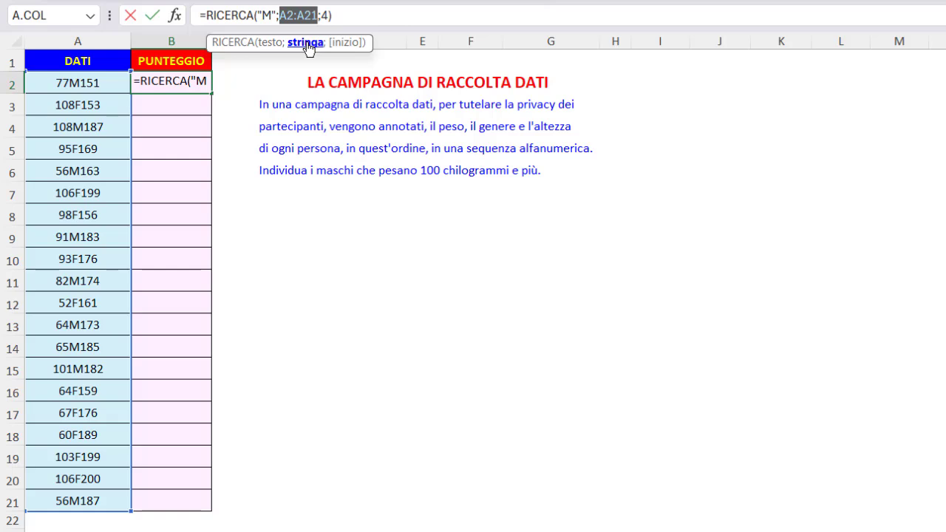
left_click(347, 44)
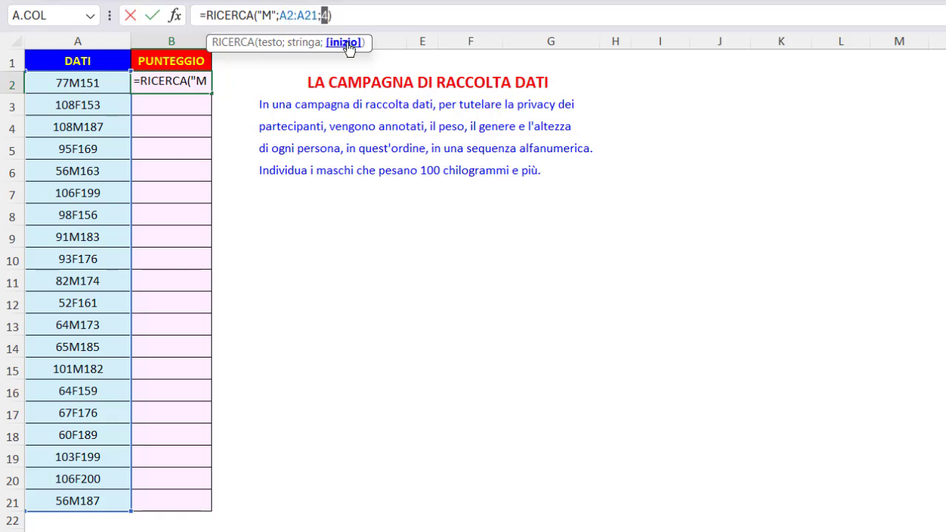
key("Return")
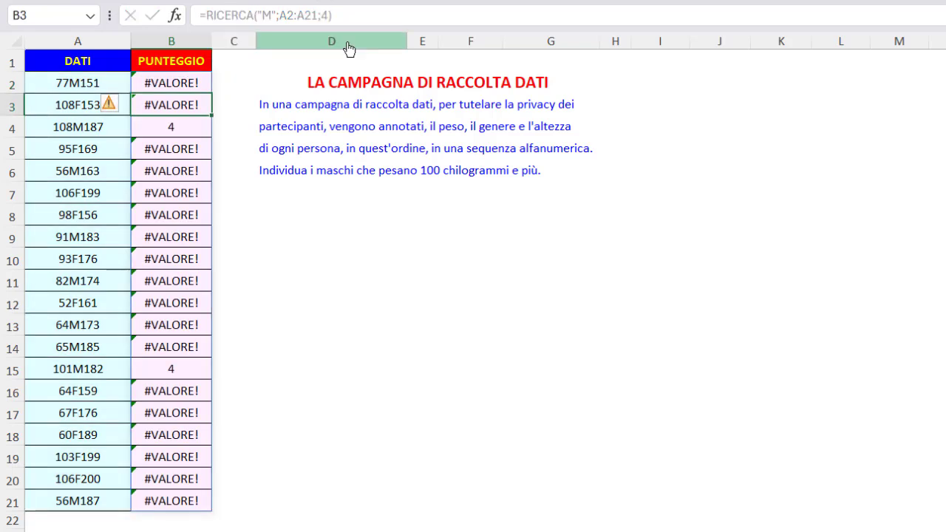
left_click(201, 126)
left_click(179, 362)
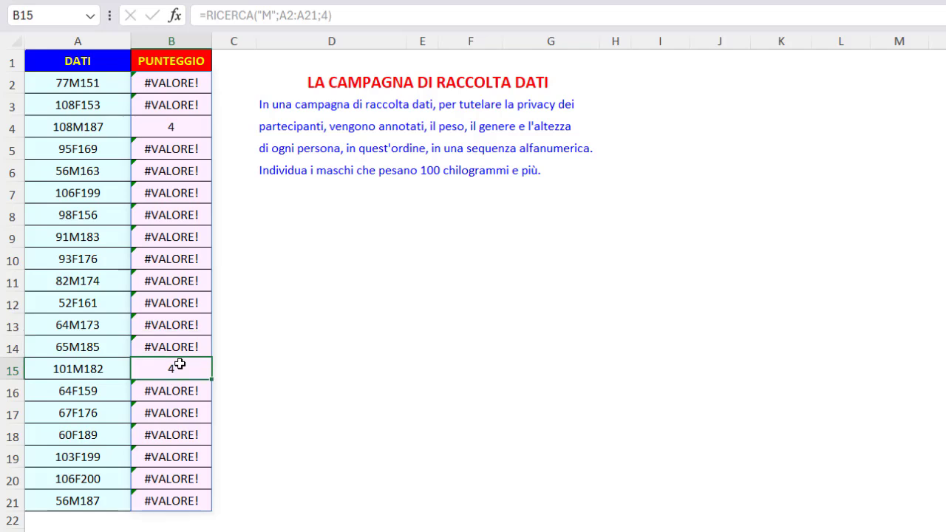
left_click(185, 81)
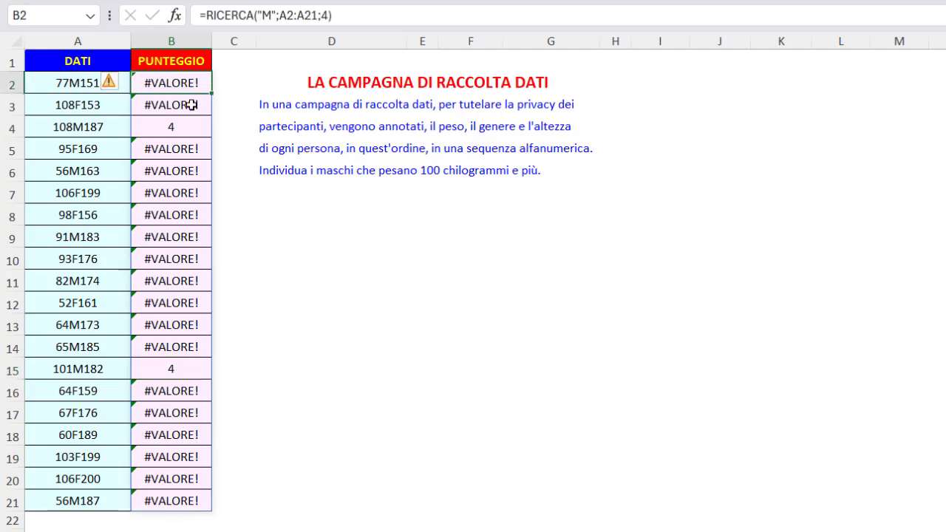
left_click(200, 105)
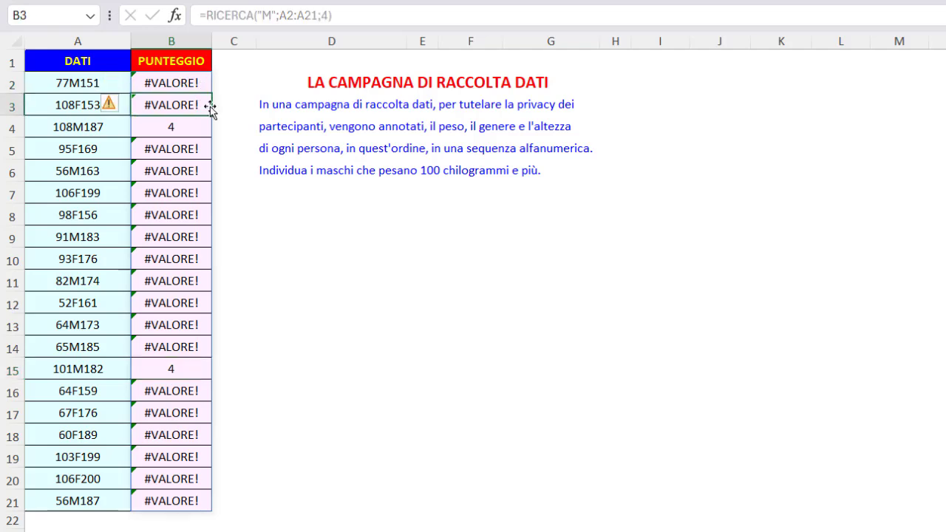
Wrap B2's RICERCA formula in SE.ERRORE with "" as the error value, and check the results in B4 and B15.
left_click(194, 84)
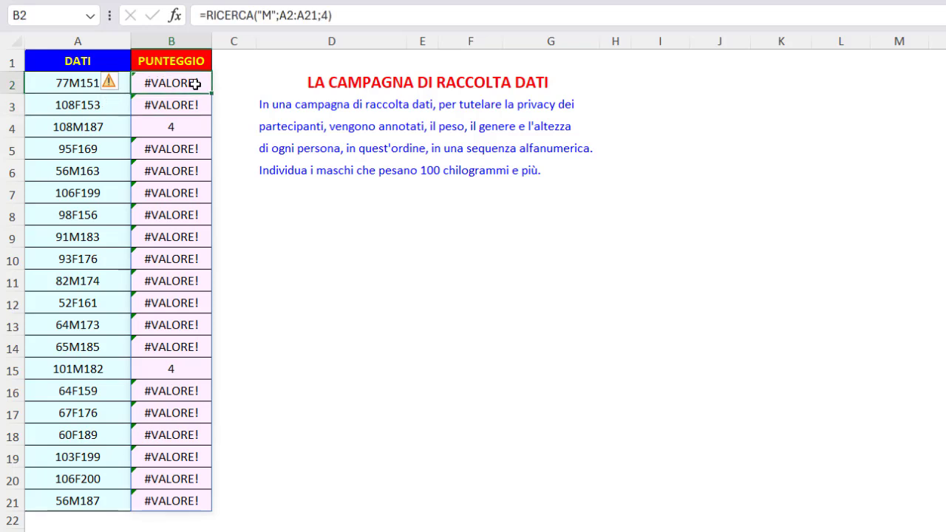
left_click(208, 16)
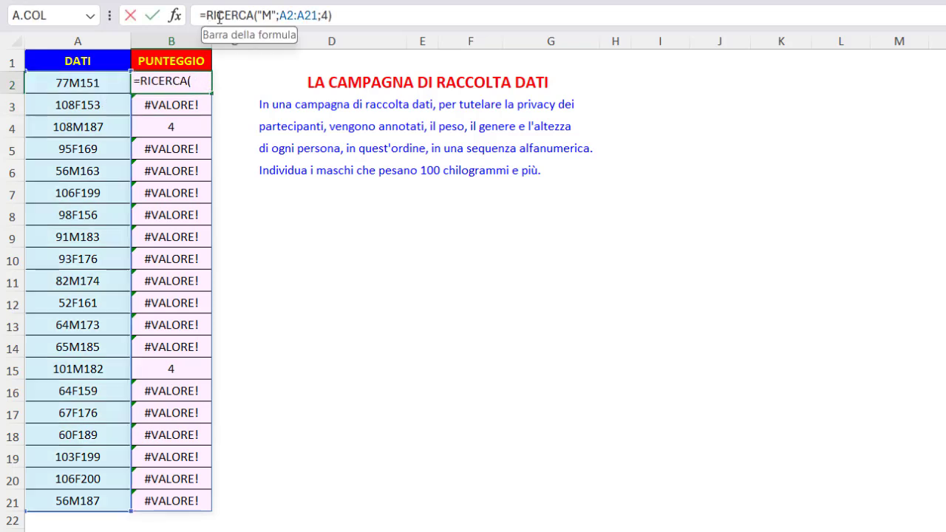
type("se")
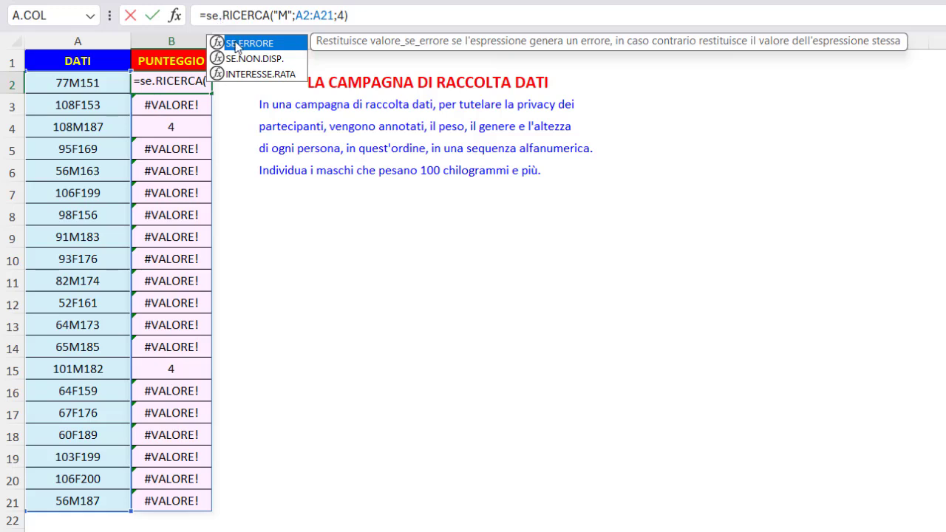
type(".")
double_click(236, 46)
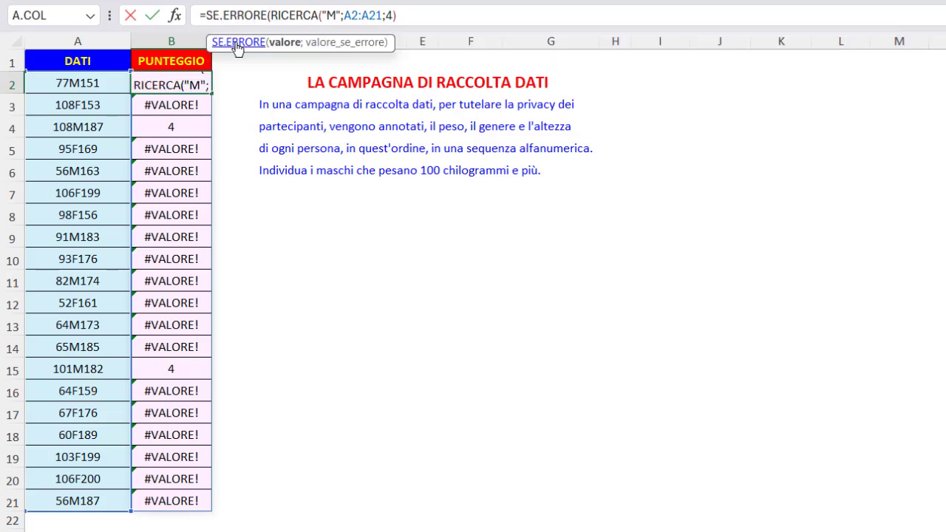
left_click(416, 20)
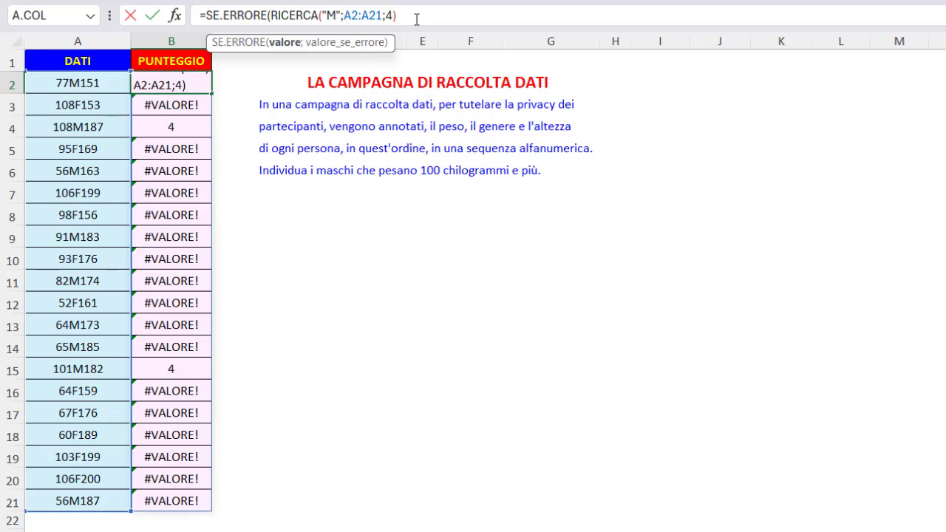
type(";")
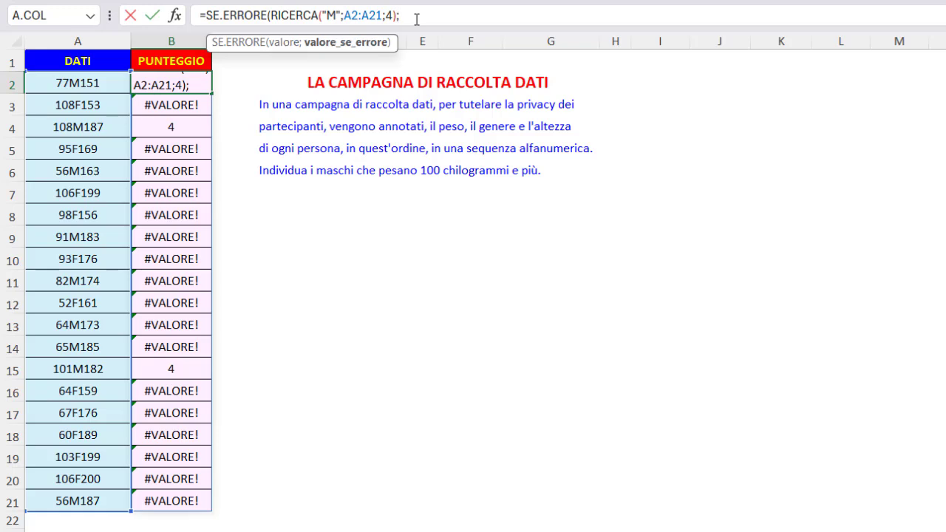
type("\"\")")
key("Return")
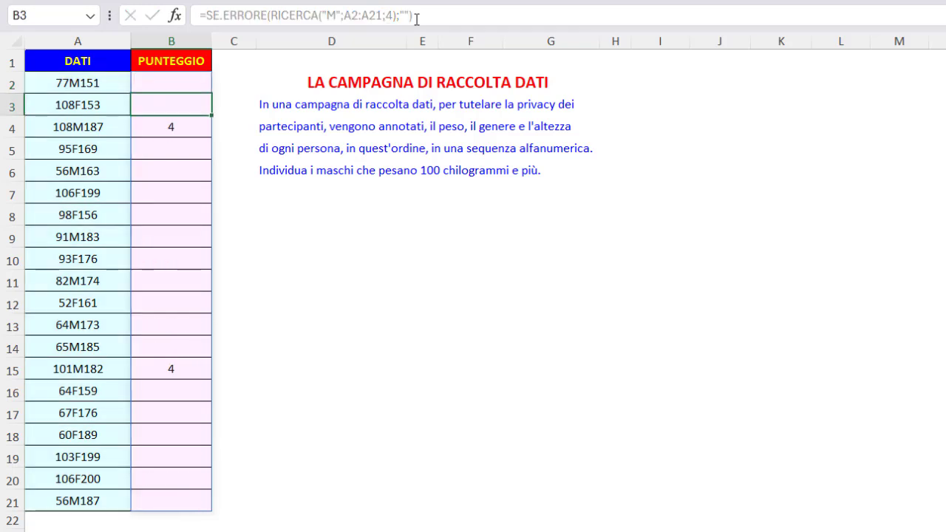
left_click(195, 123)
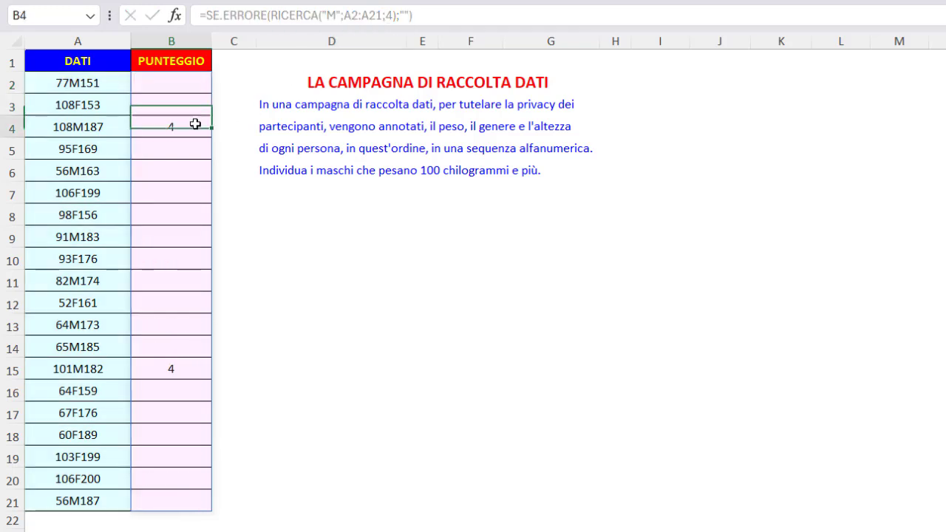
left_click(190, 368)
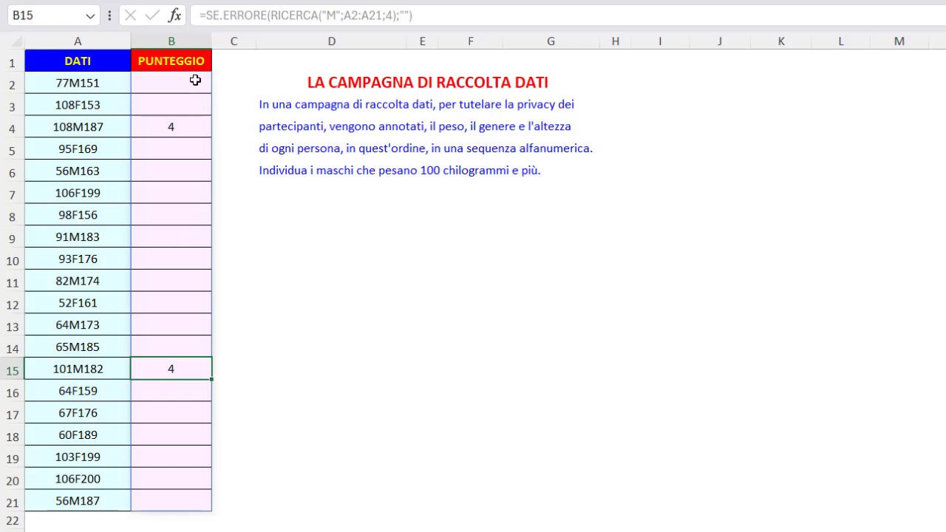
left_click(195, 127)
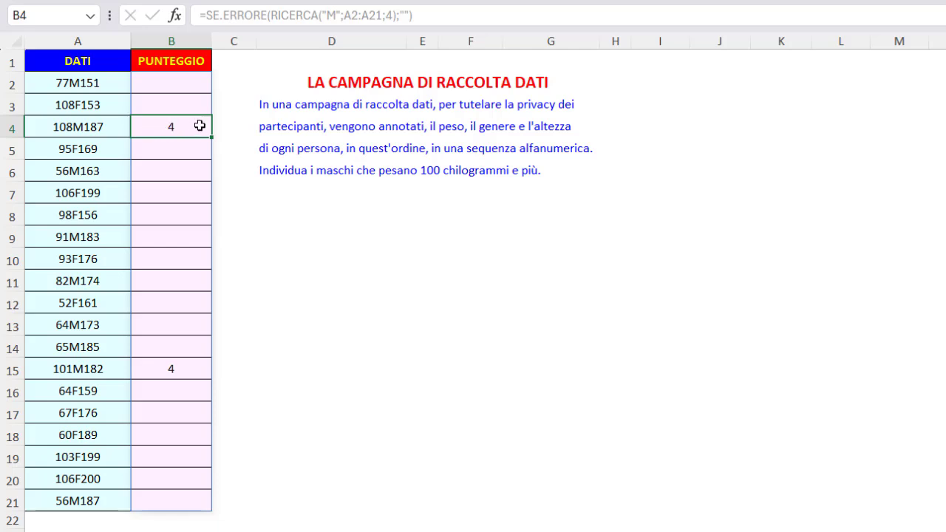
In the LA VERIFICA exercise, examine C2's percentage formula with its sources B2 and F9, and the CERCA.VERT formulas in D2 and D5.
left_click(272, 83)
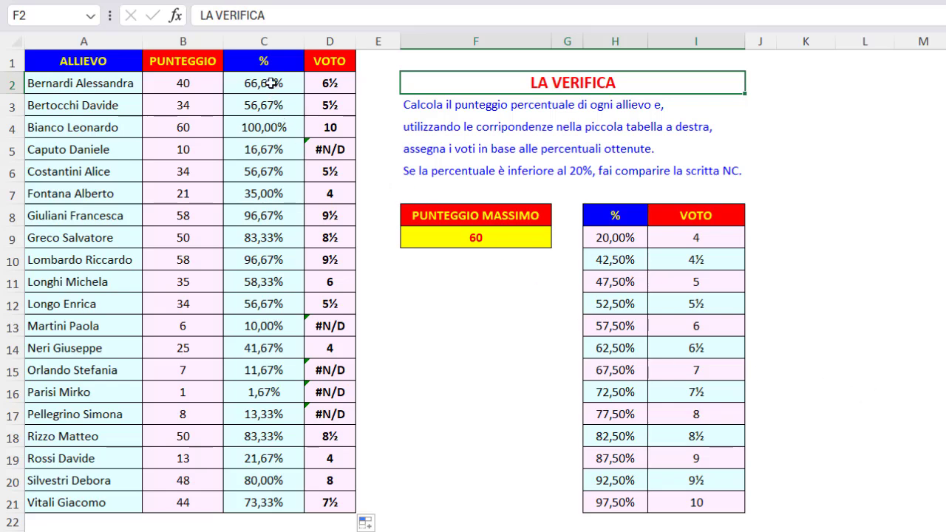
left_click(271, 83)
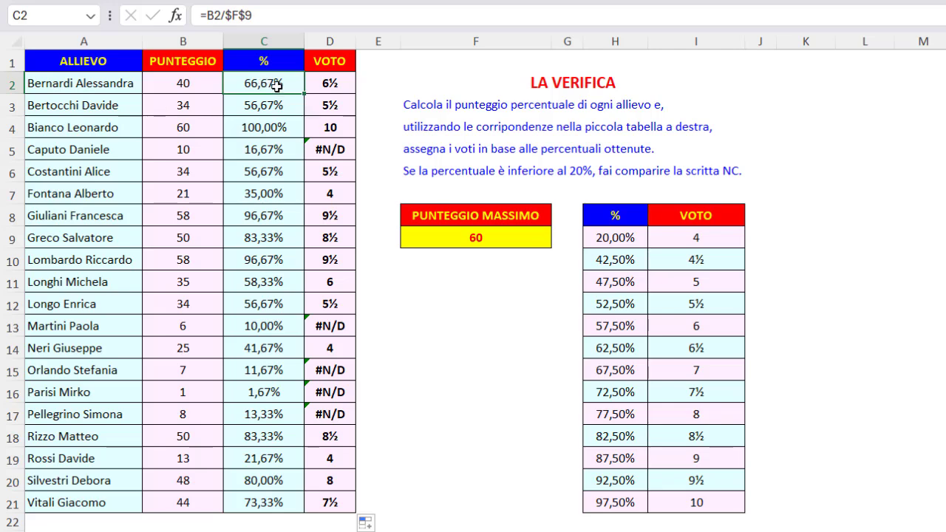
left_click(201, 85)
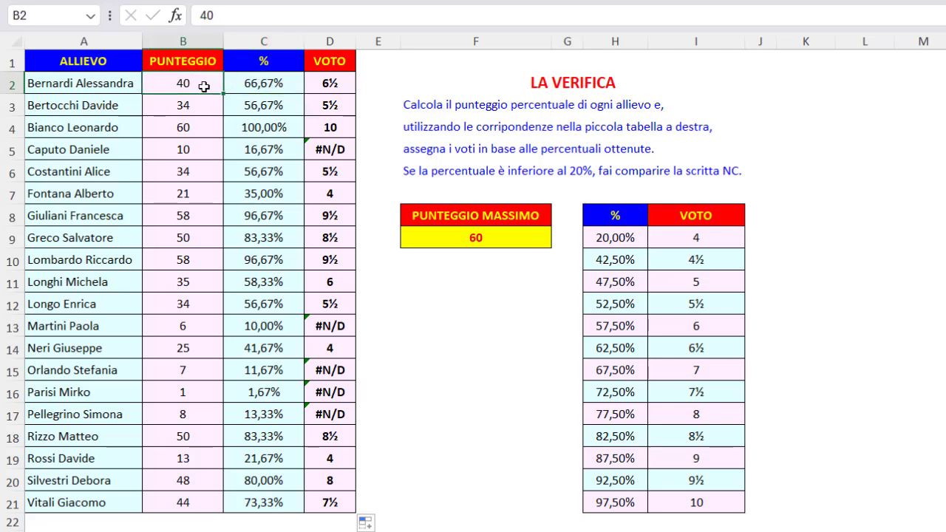
left_click(456, 238)
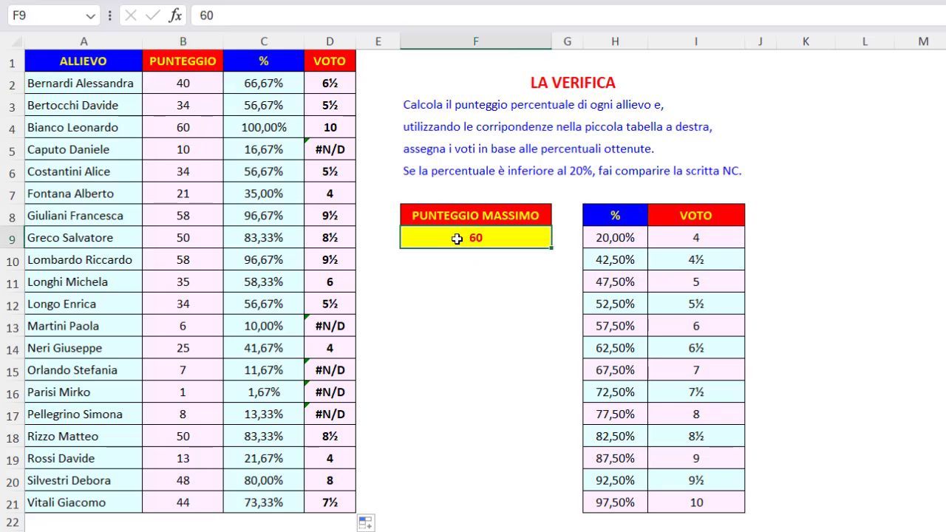
left_click(341, 82)
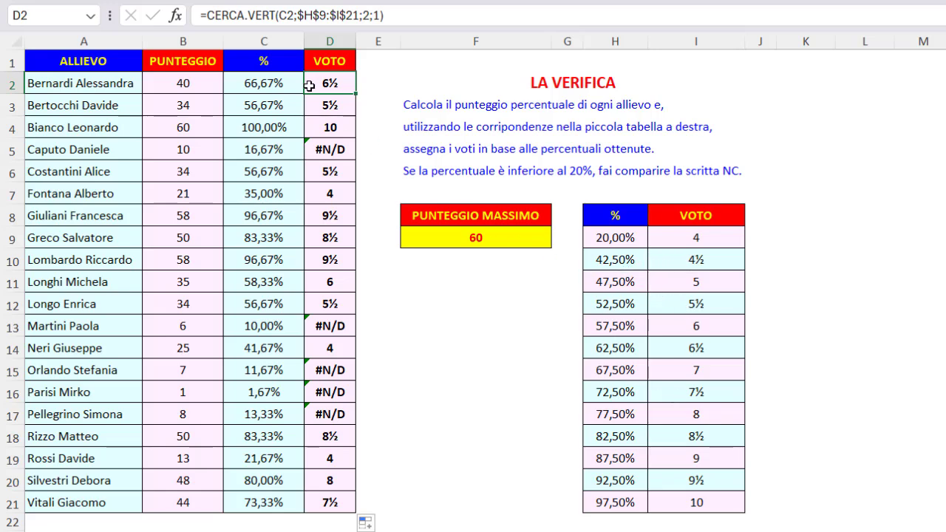
left_click(288, 11)
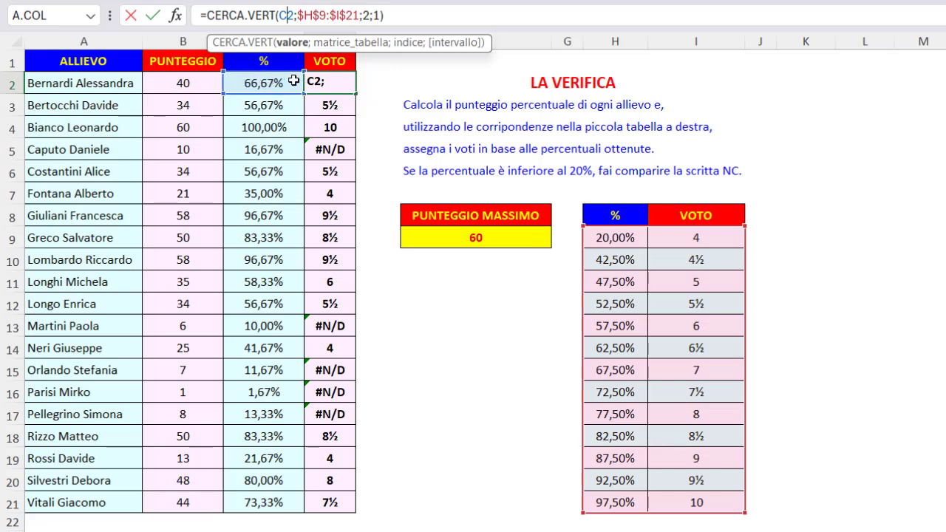
left_click(320, 46)
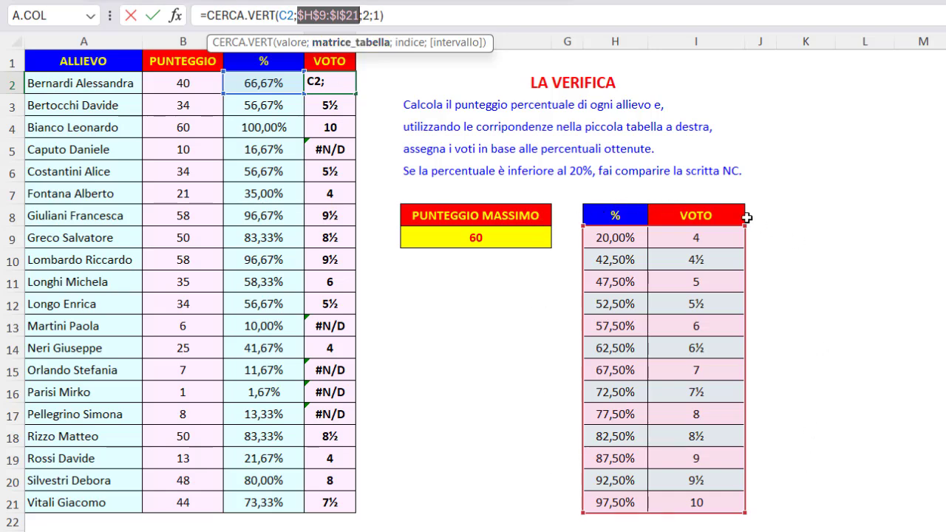
left_click(408, 45)
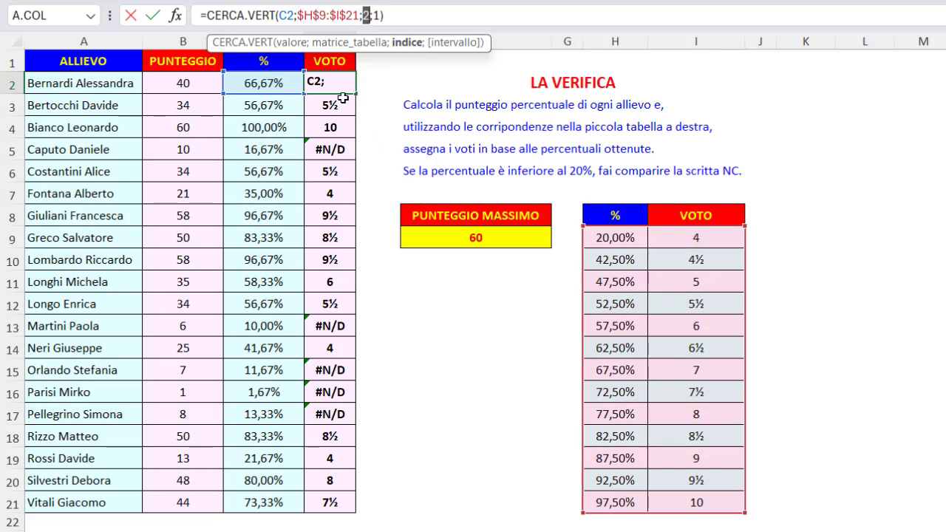
left_click(451, 43)
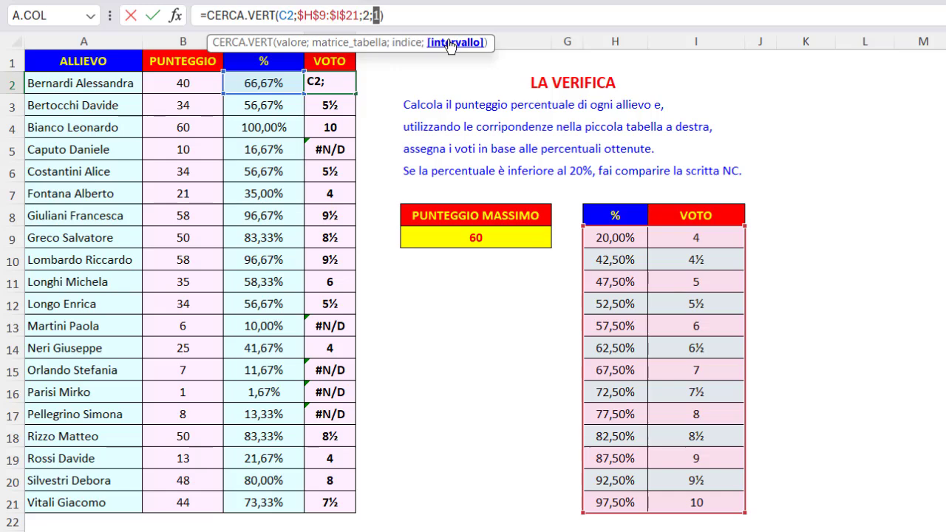
key("ctrl+Return")
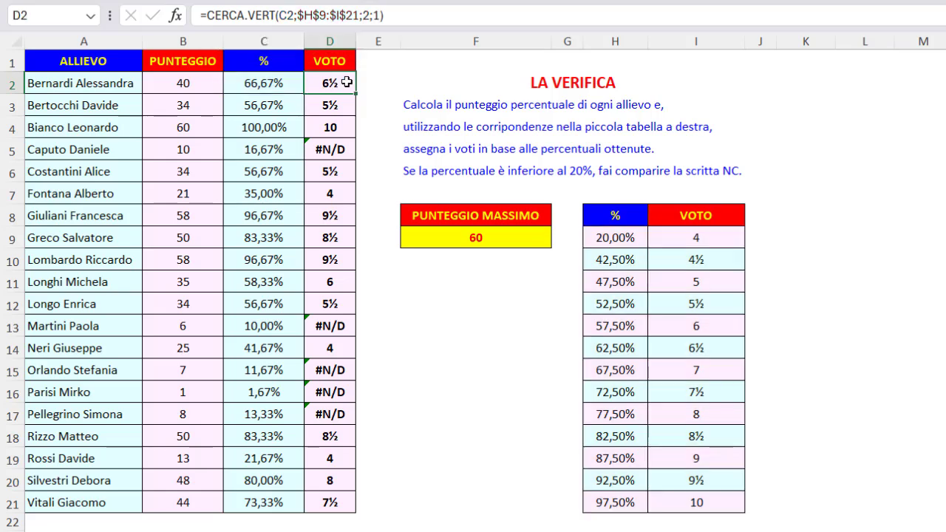
left_click(346, 149)
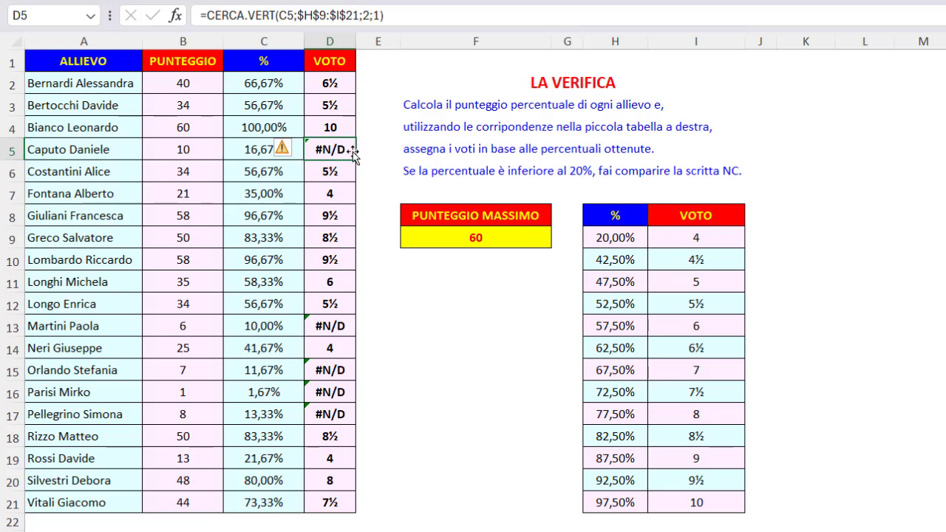
Wrap D2's CERCA.VERT formula in SE.NON.DISP. with "NC" as the value for #N/D.
left_click(327, 85)
left_click(207, 16)
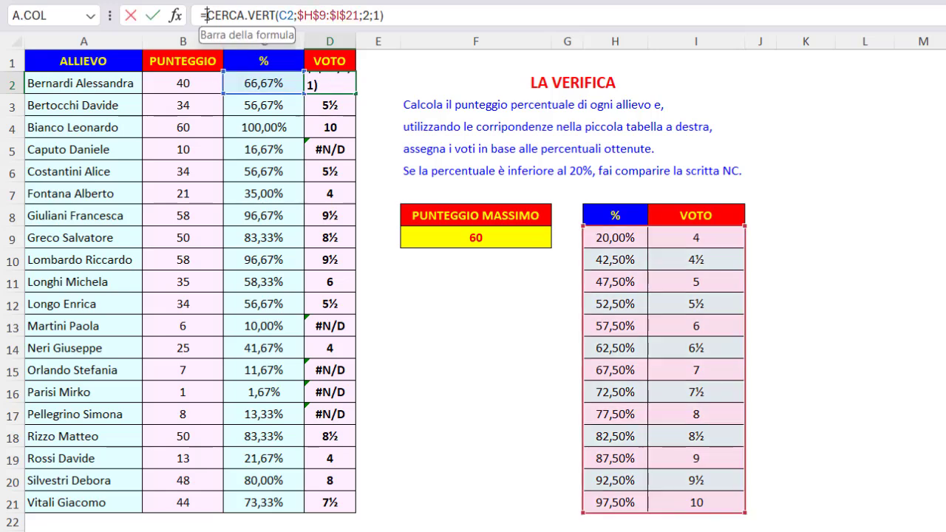
type("se.no")
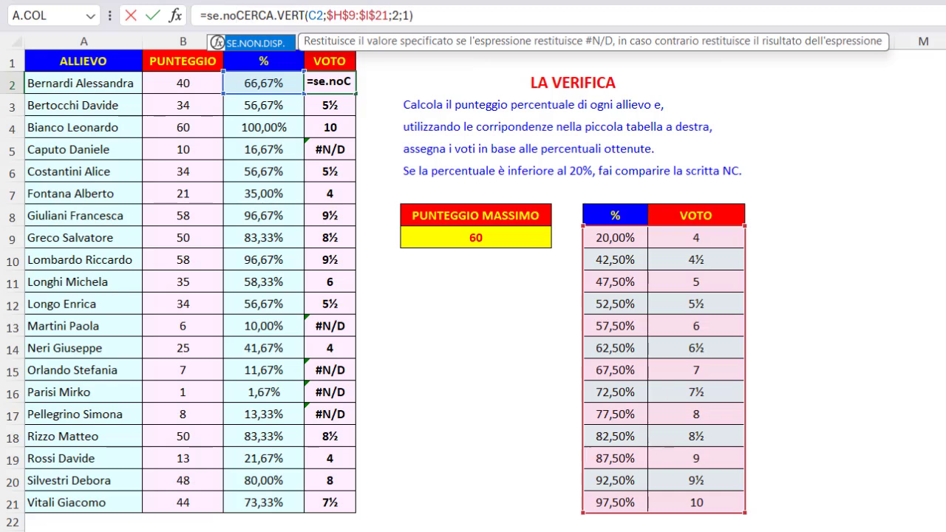
double_click(266, 46)
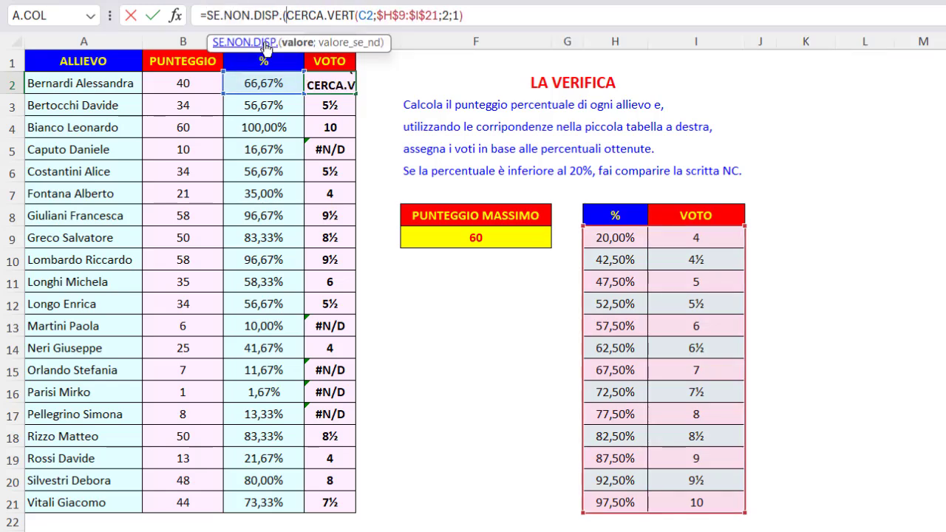
left_click(487, 14)
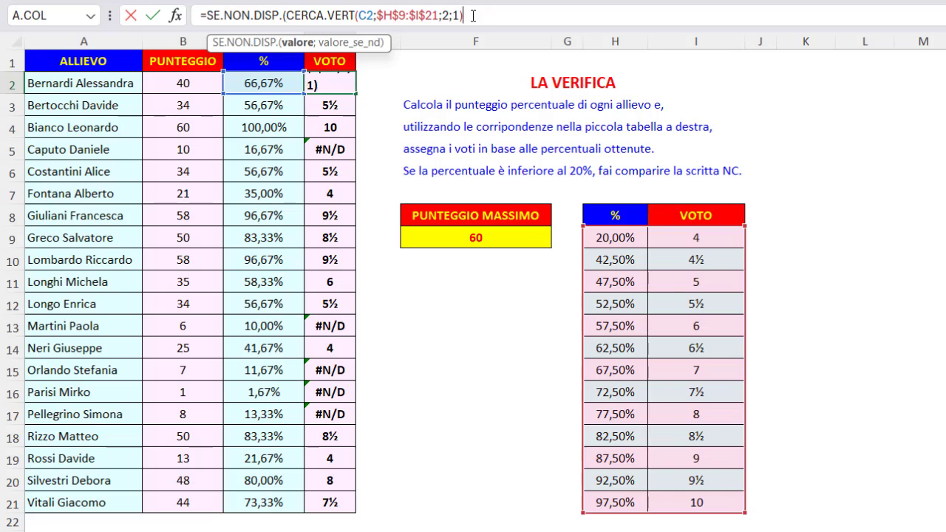
type(";")
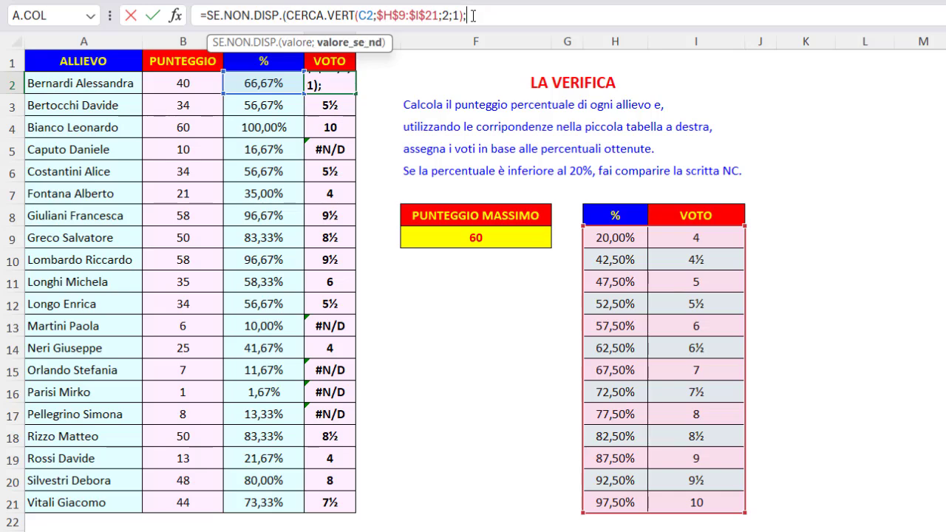
type("\"\"")
type("NC")
type(")")
key("Return")
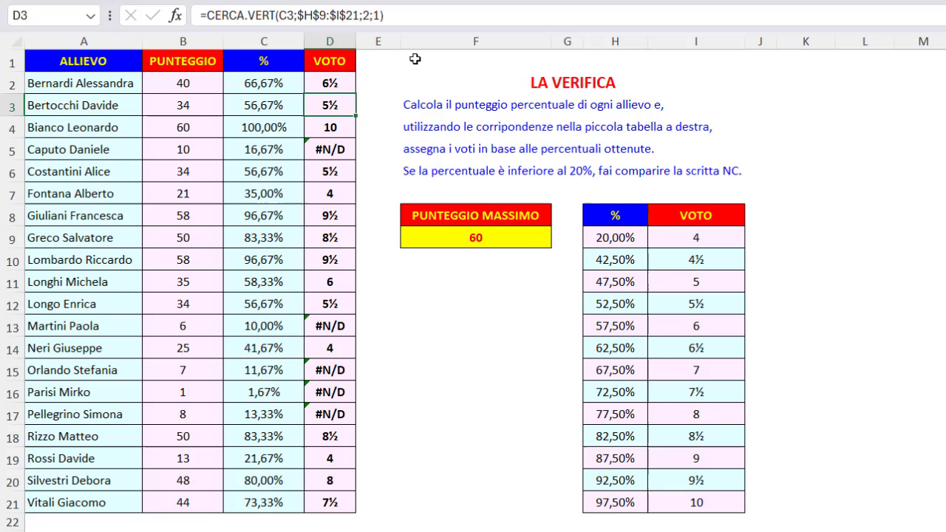
Fill D2's grade formula down to D21 and check the results in D13, D15 and D16.
left_click(348, 81)
double_click(357, 94)
left_click(338, 329)
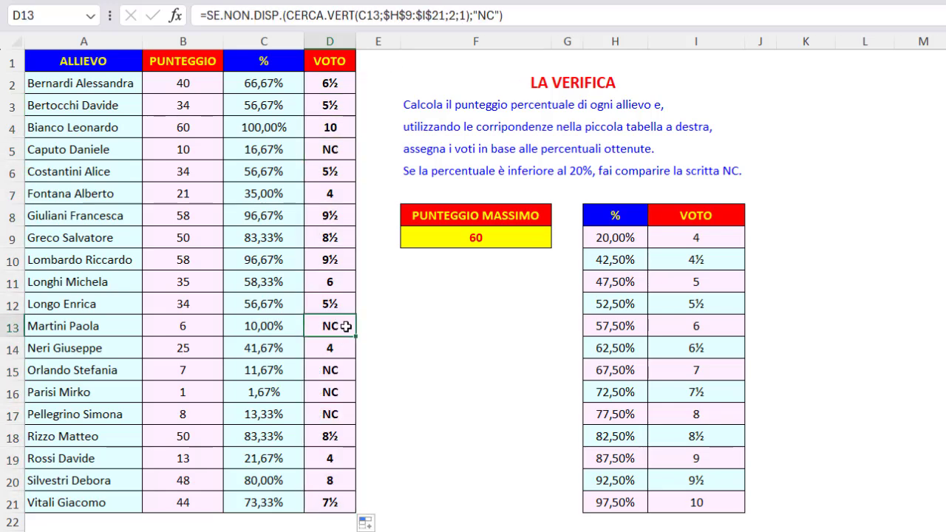
left_click(344, 374)
left_click(347, 392)
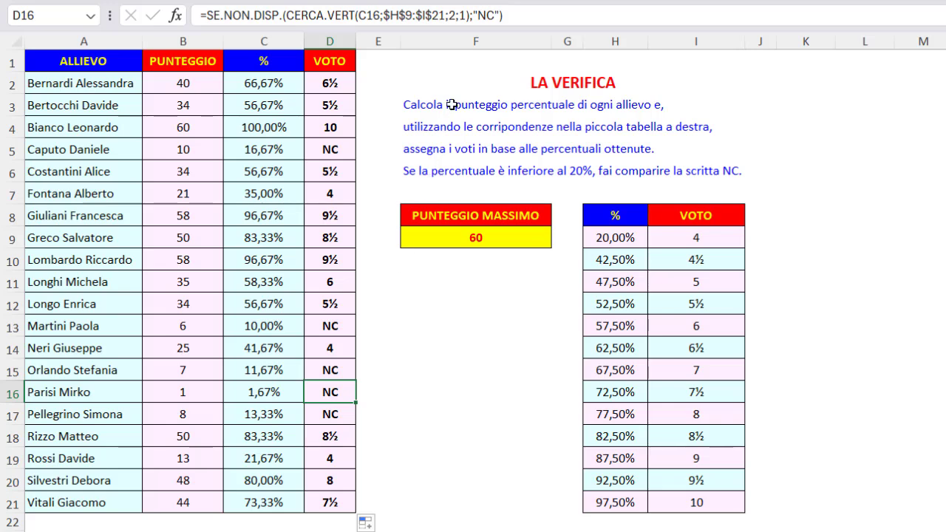
left_click(462, 81)
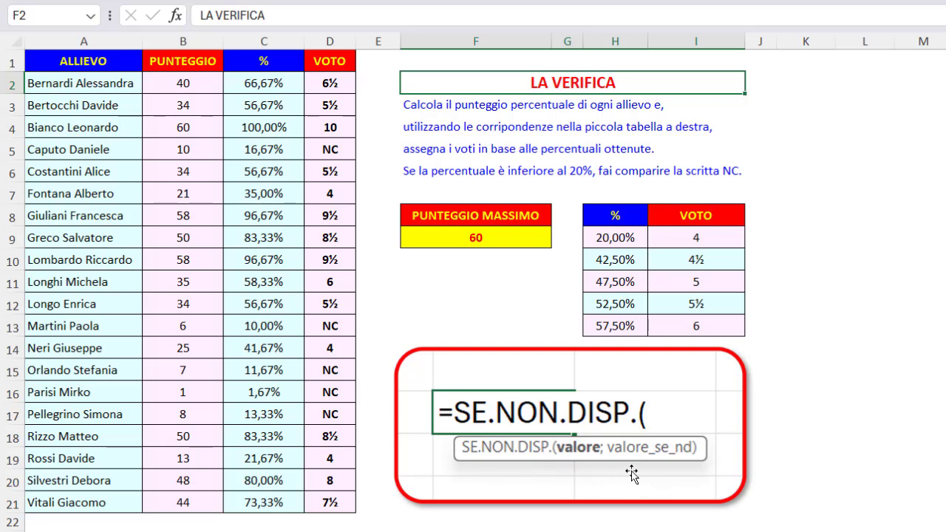
Test the grade formulas by clearing the maximum score in F9, undo the deletion, and check D2's formula.
left_click(459, 235)
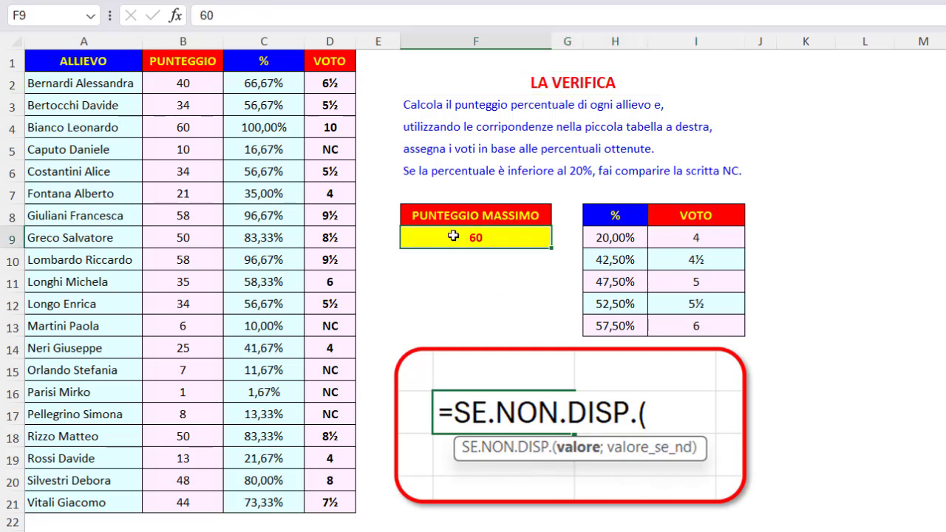
key("Delete")
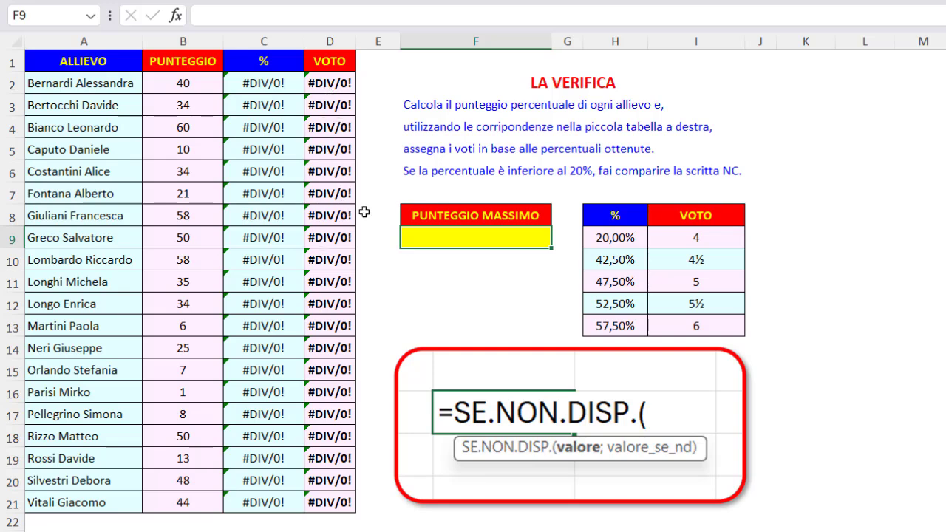
key("ctrl+z")
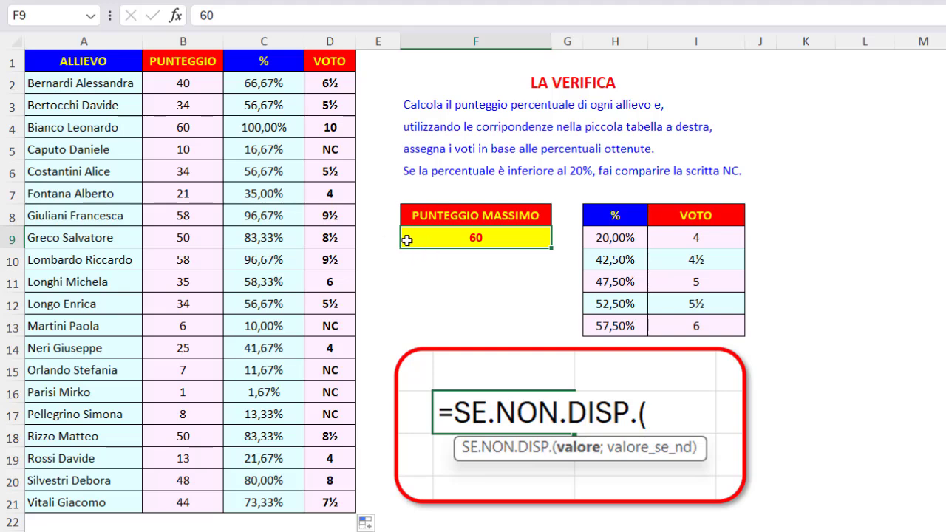
key("Delete")
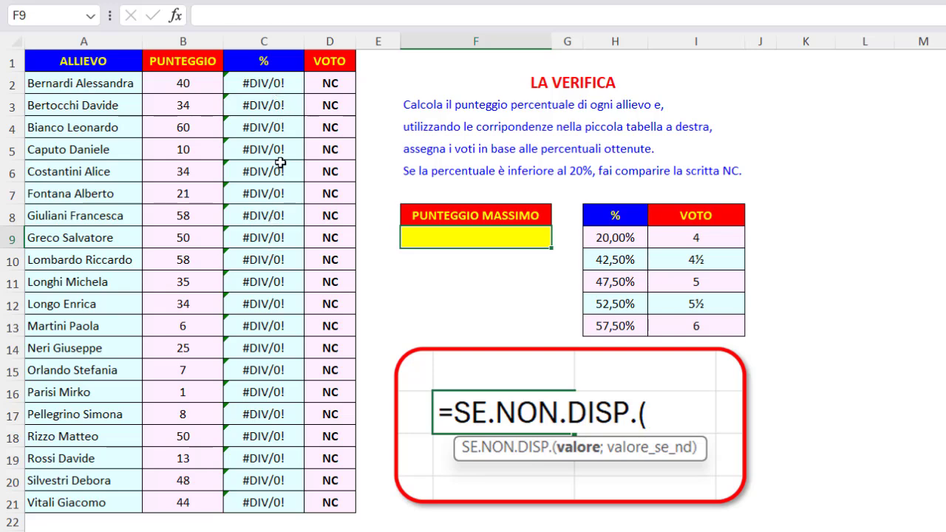
left_click(345, 85)
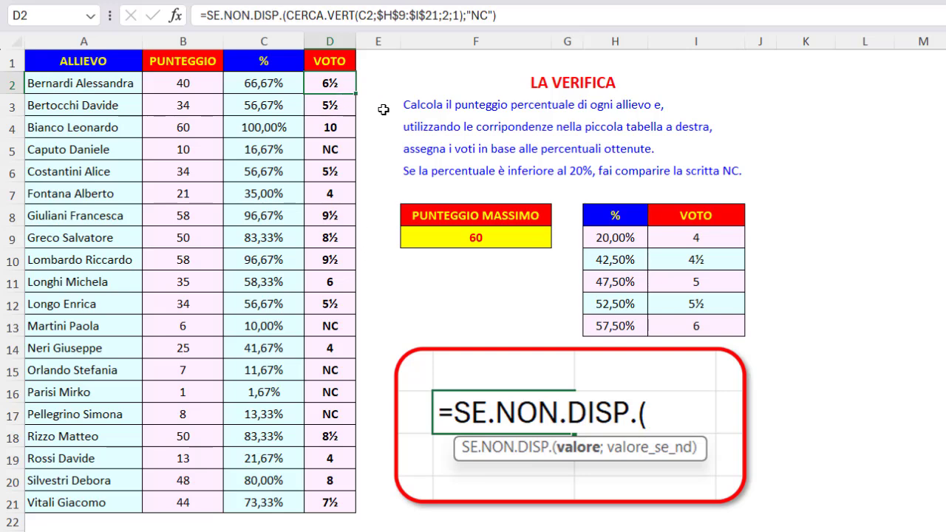
left_click(475, 82)
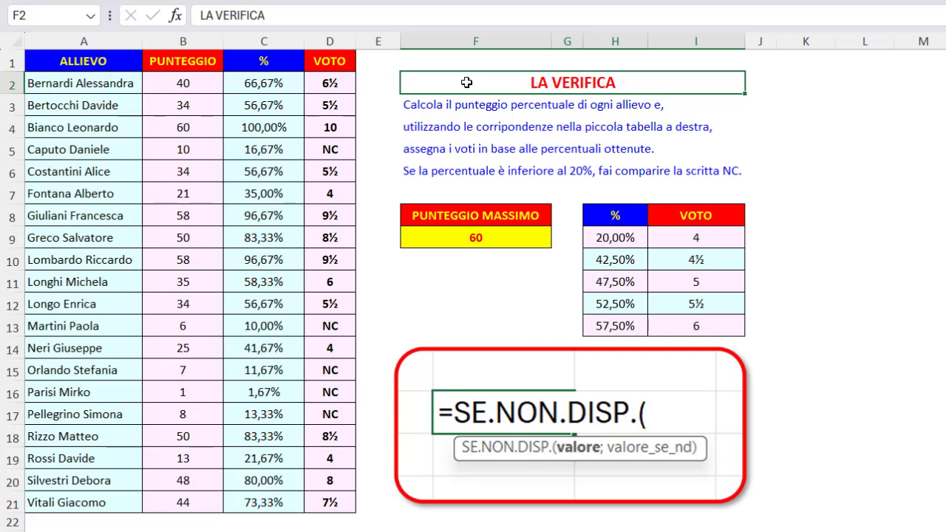